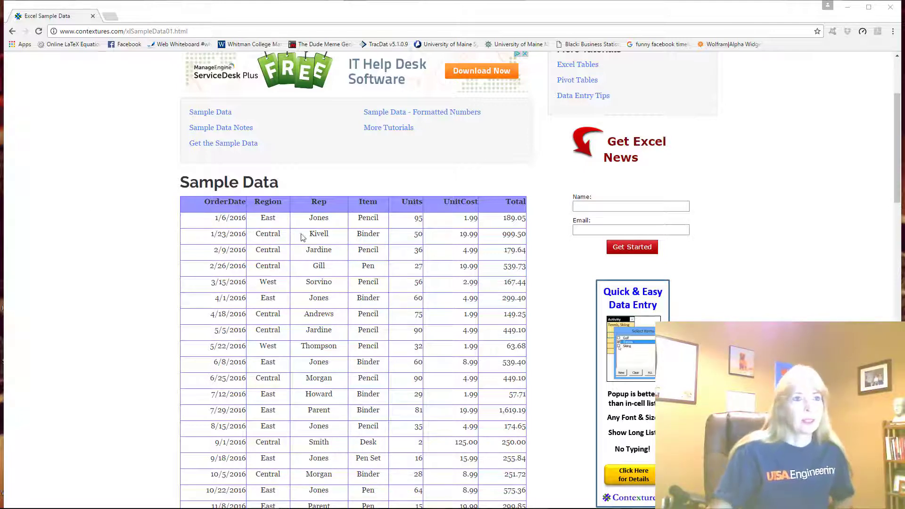
Switch to Excel and create a blank workbook
mouse_move(57, 507)
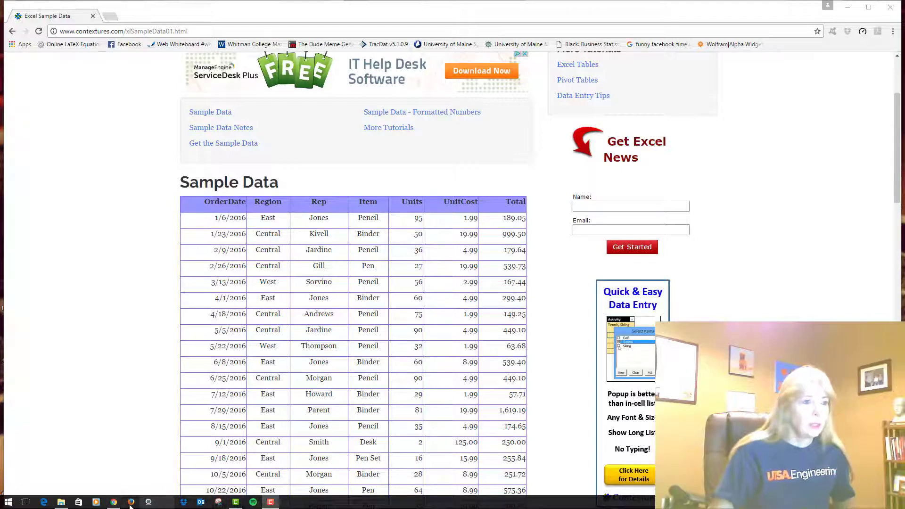
left_click(9, 502)
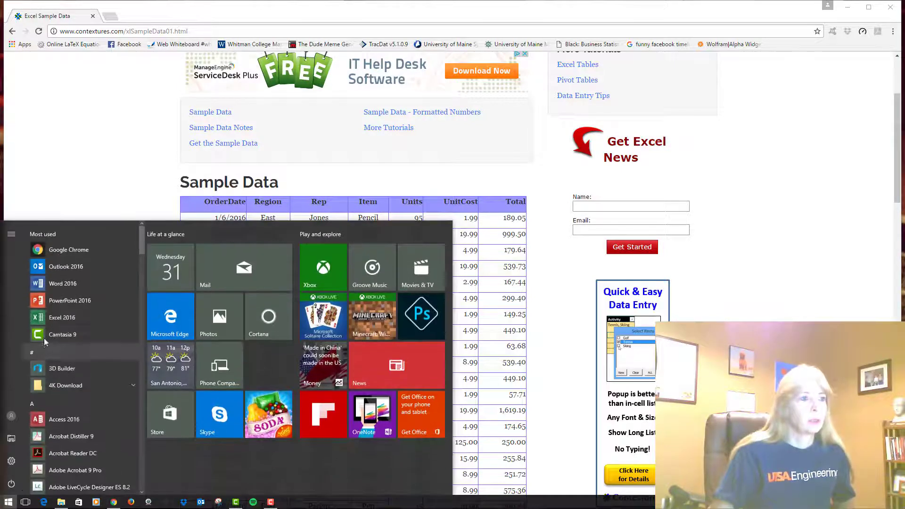
left_click(55, 320)
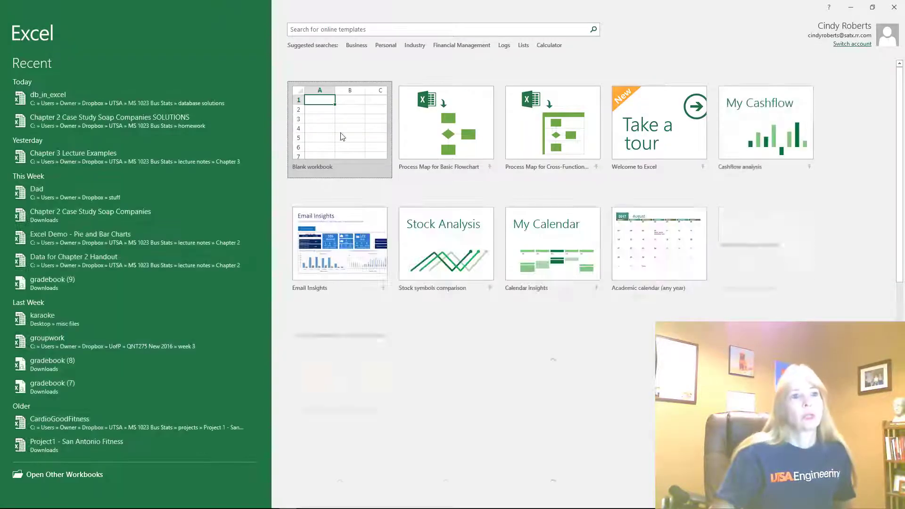
left_click(343, 137)
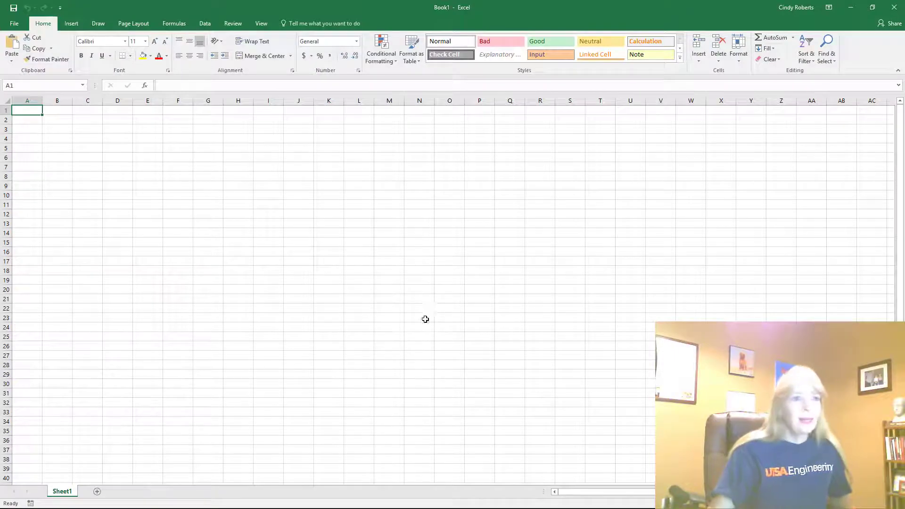
Copy the whole Sample Data table, including its header row, from the Chrome page and paste it into the Excel sheet at A1
key("alt+Tab")
key("alt+Tab")
key("alt+Tab")
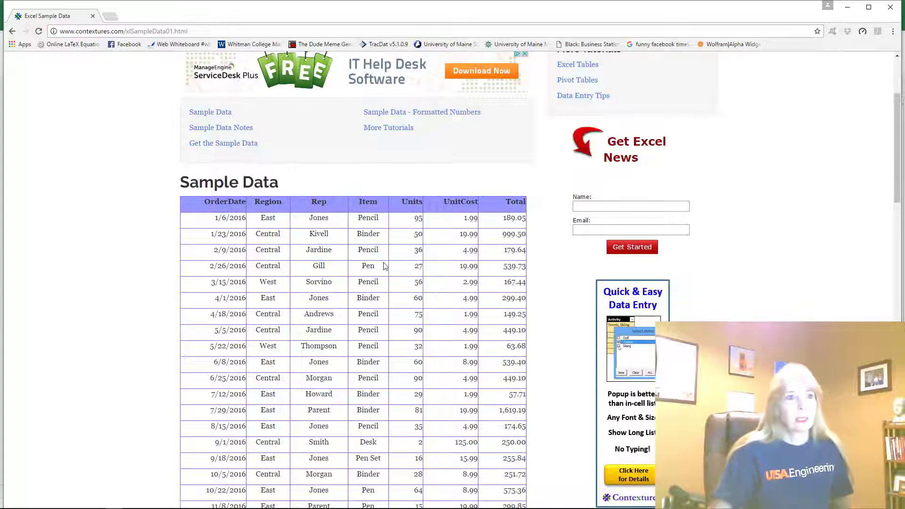
left_click_drag(205, 200, 525, 433)
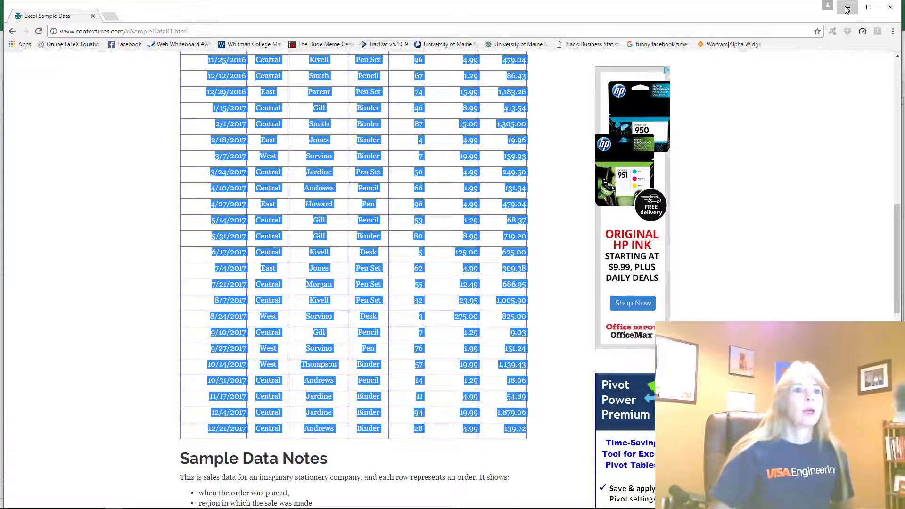
key("alt+Tab")
key("ctrl+v")
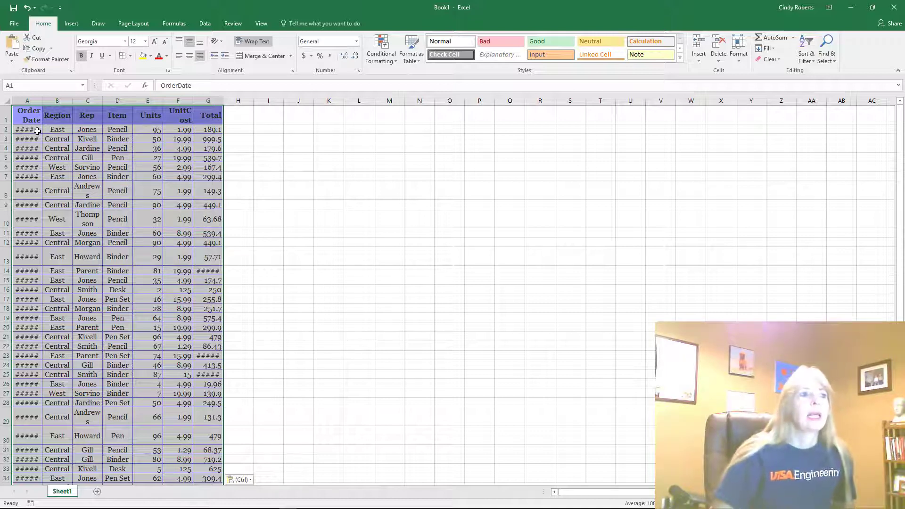
Fit the OrderDate column to its full dates and widen the Region column slightly
left_click(34, 130)
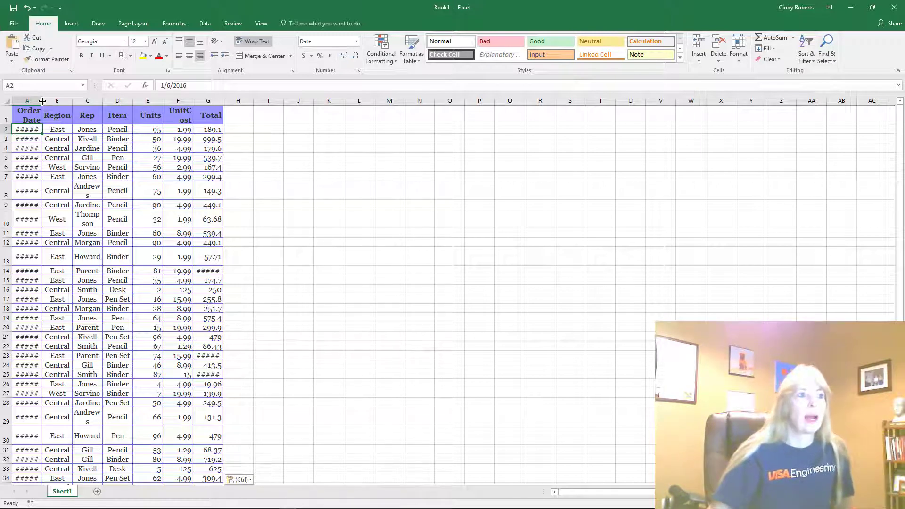
left_click_drag(42, 101, 49, 101)
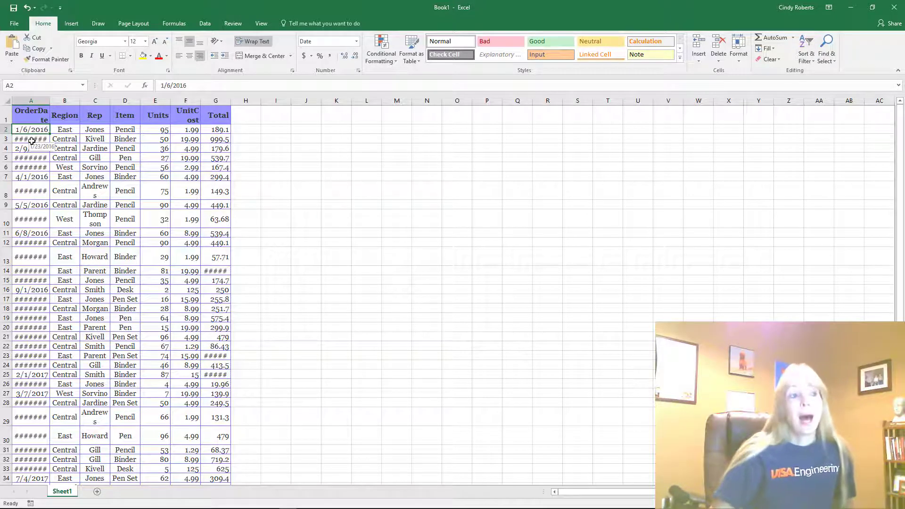
double_click(50, 98)
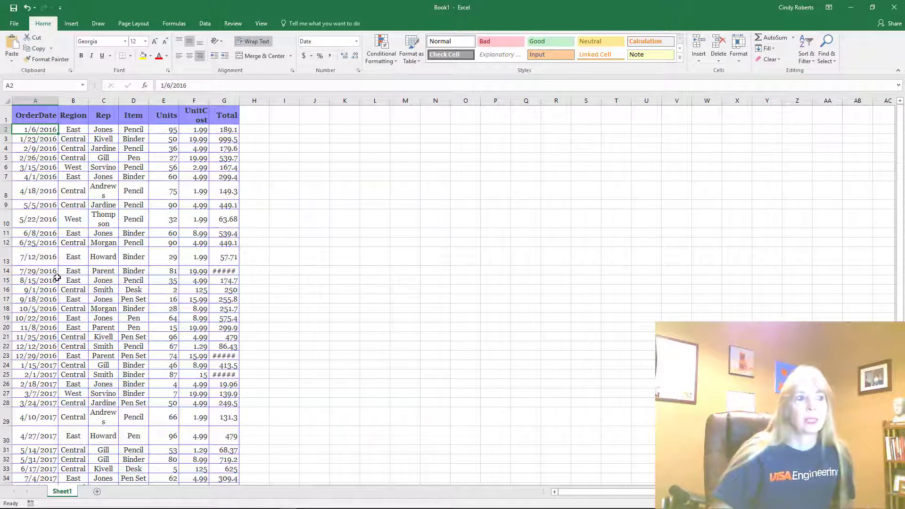
double_click(89, 99)
left_click_drag(88, 97, 95, 97)
double_click(126, 99)
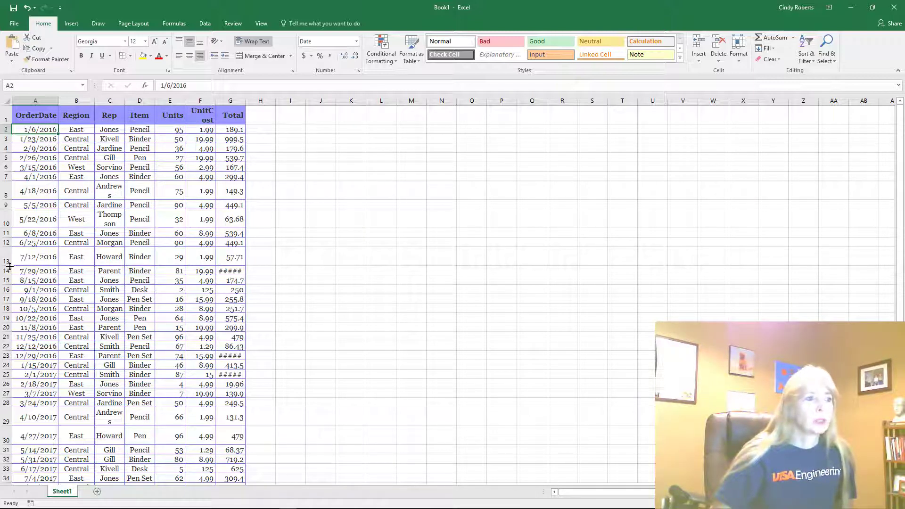
Widen the Rep column so every name fits on one line, and reduce the height of rows 13, 29 and 30
left_click_drag(9, 267, 10, 259)
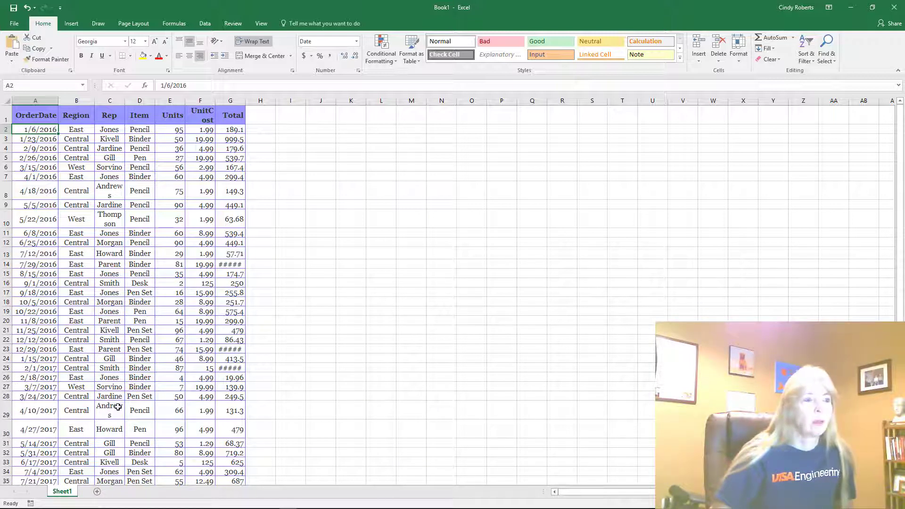
left_click_drag(124, 100, 137, 100)
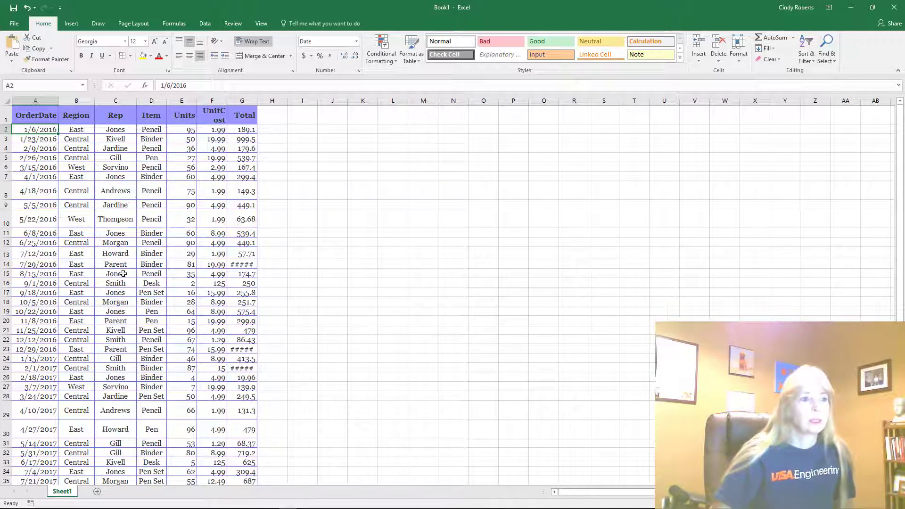
mouse_move(6, 420)
left_mouse_down()
mouse_move(5, 410)
mouse_move(8, 429)
mouse_move(8, 421)
left_mouse_up()
AutoFit the Total column to its values and reduce the height of rows 40, 41 and 44
scroll(160, 373, "down", 3)
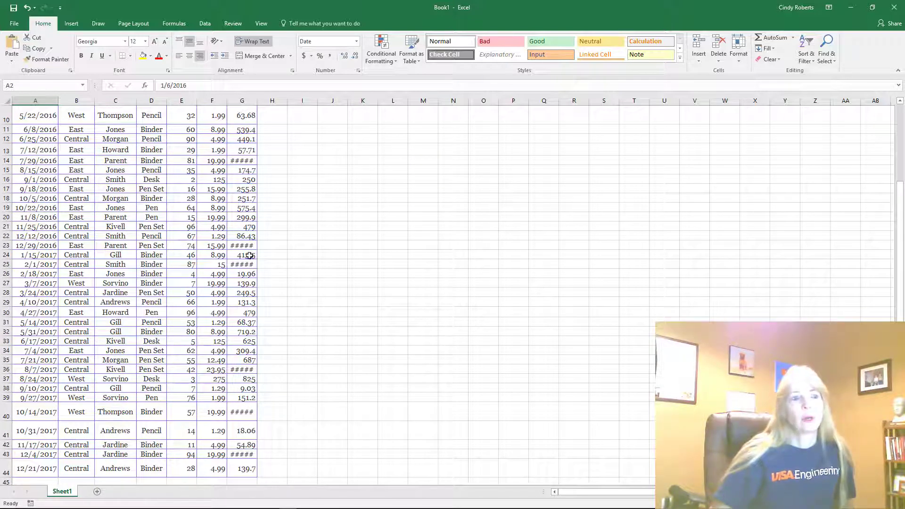
double_click(258, 96)
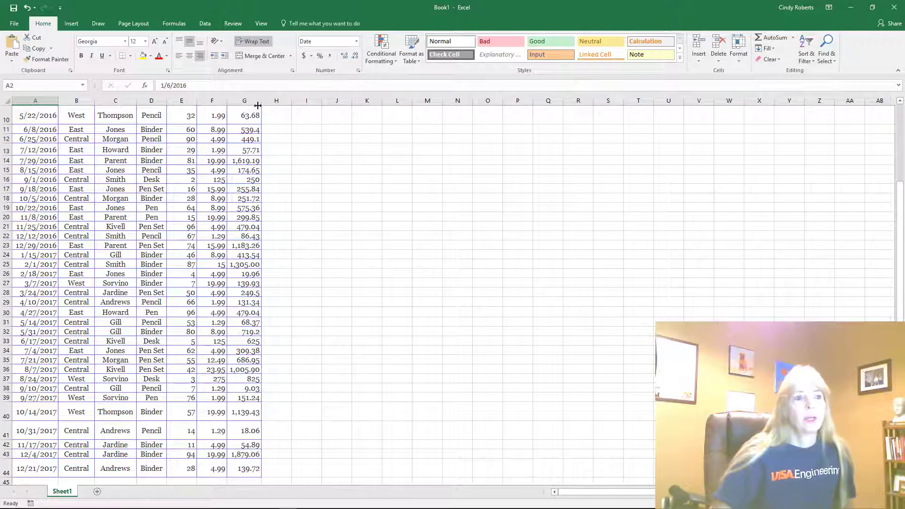
left_click_drag(8, 419, 8, 411)
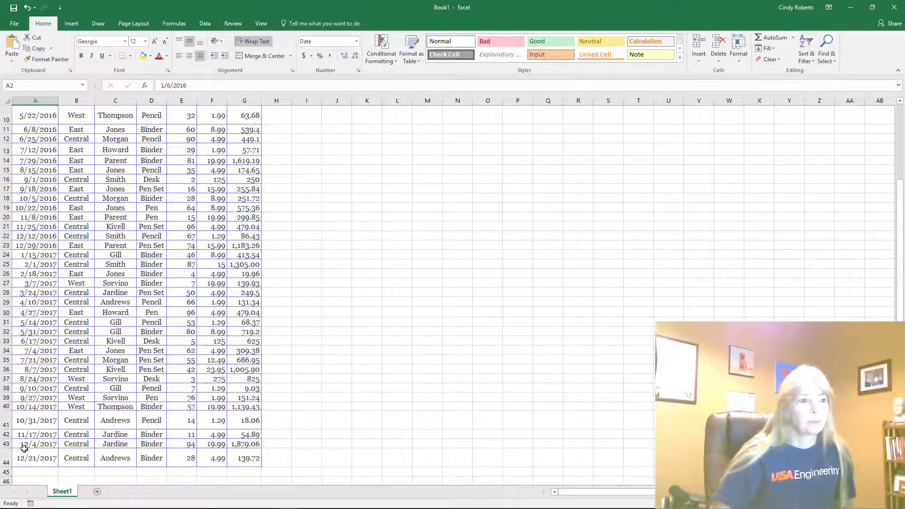
double_click(11, 429)
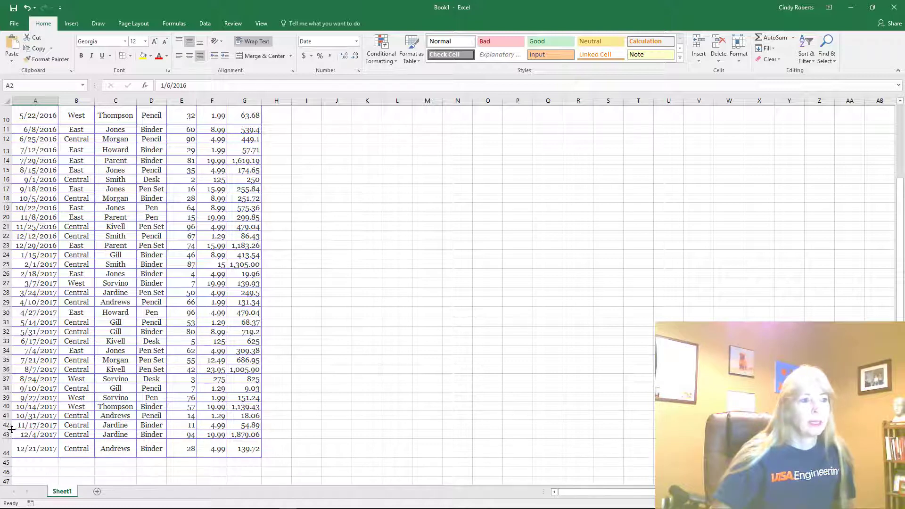
double_click(4, 456)
scroll(277, 325, "up", 3)
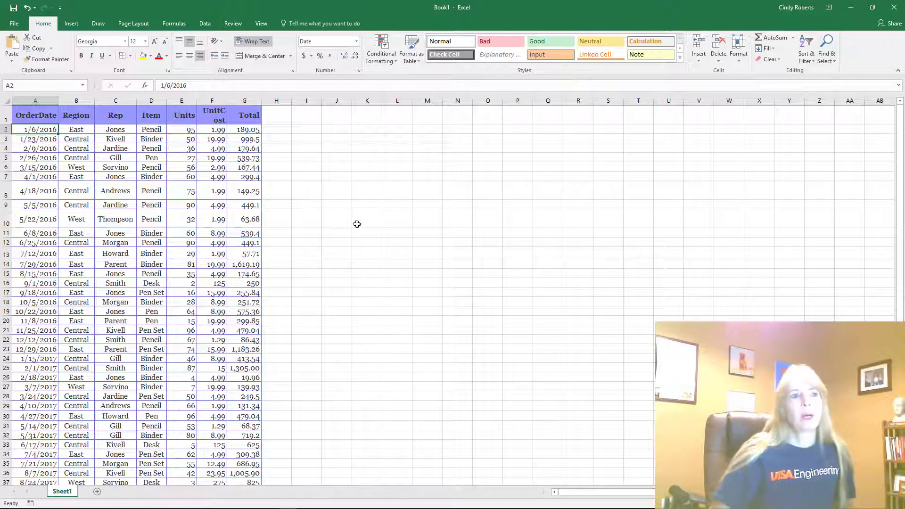
Widen the UnitCost column so its header fits on one line
left_click(350, 174)
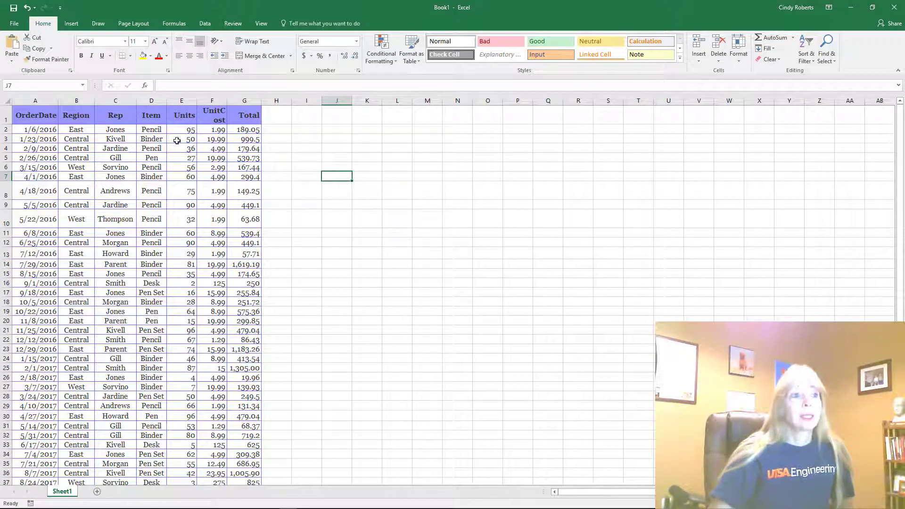
left_click_drag(237, 99, 240, 100)
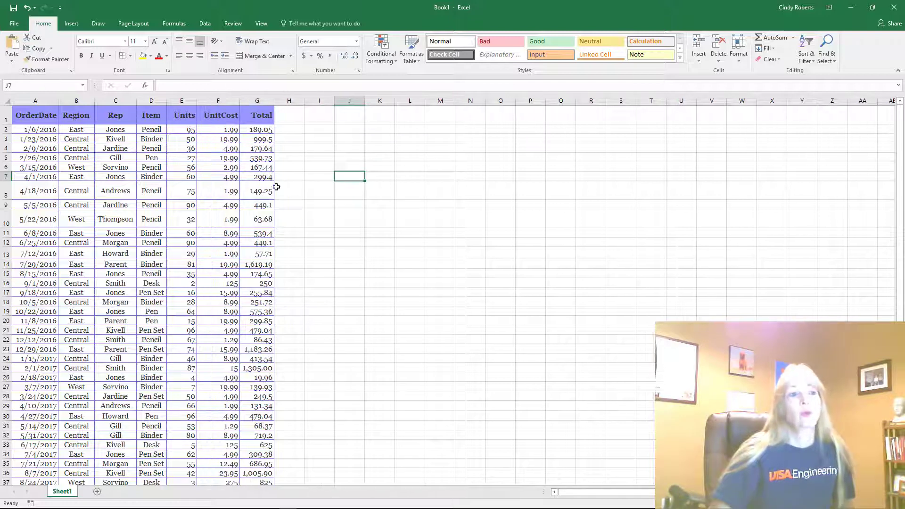
left_click(359, 138)
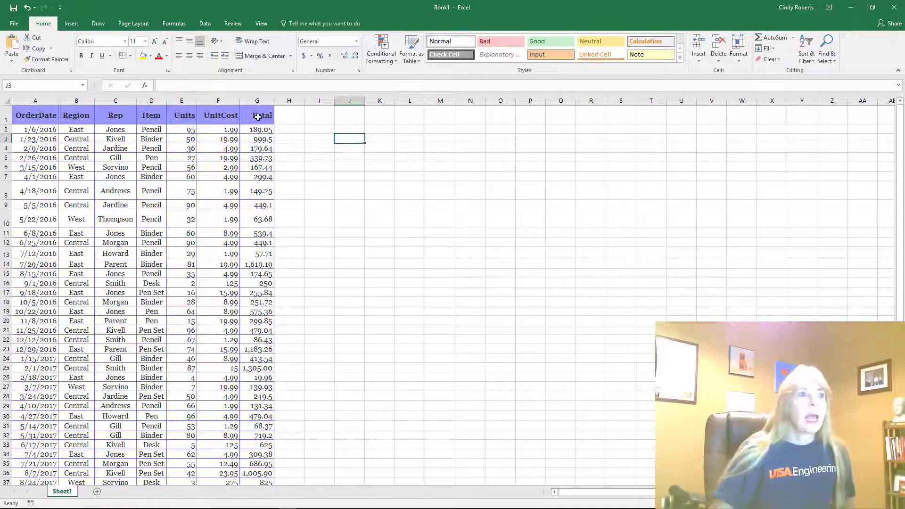
Insert a text box about 4.9 by 2.5 inches beside the table, containing "This file was used for demo purpose"
left_click(72, 23)
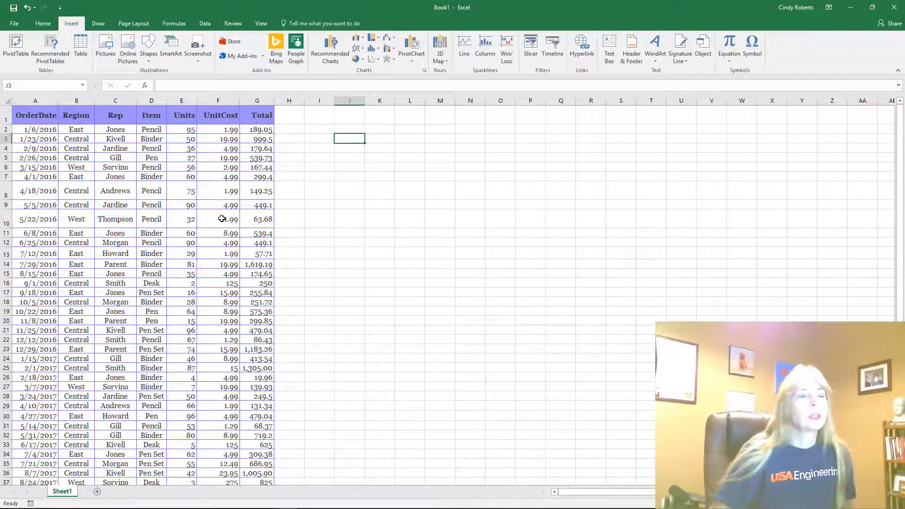
left_click(148, 54)
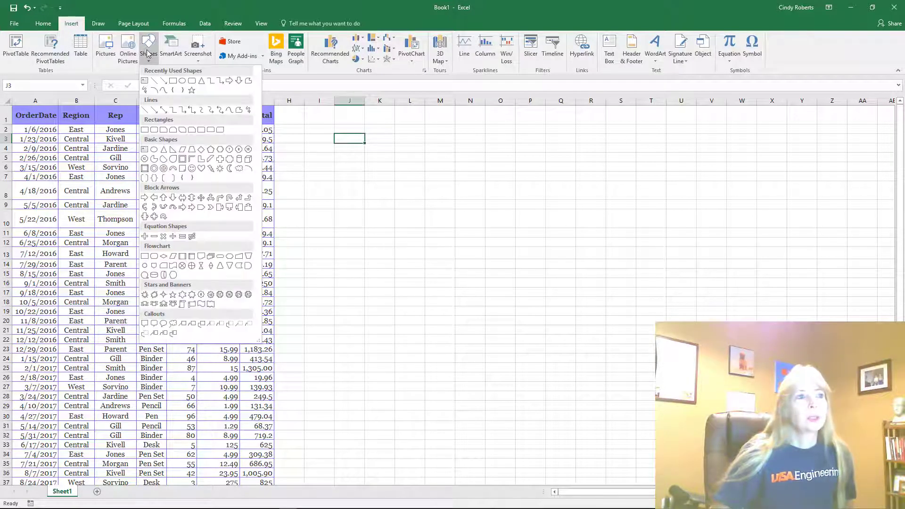
left_click(145, 82)
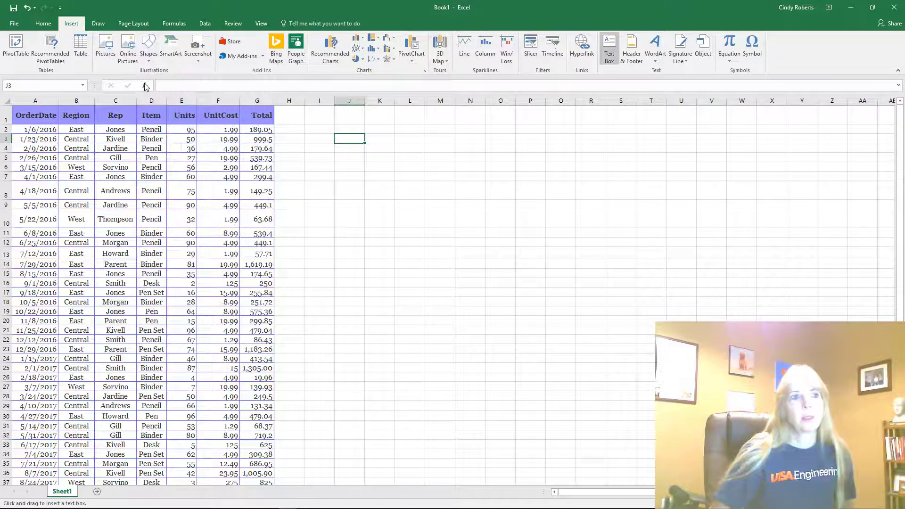
mouse_move(375, 169)
left_mouse_down()
mouse_move(503, 270)
mouse_move(599, 282)
left_mouse_up()
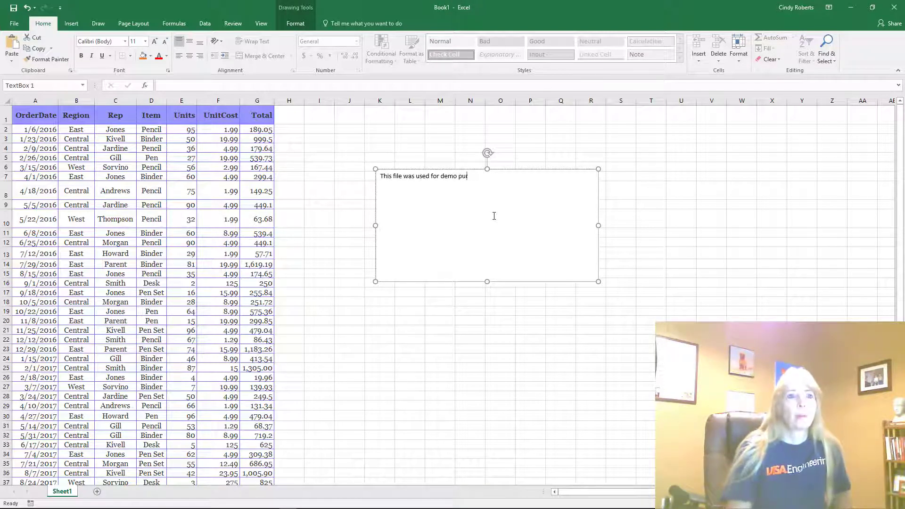
Copy the Sample Data Notes heading, paragraph and list from the Chrome page and paste them below the first line of the Excel text box
key("alt+Tab")
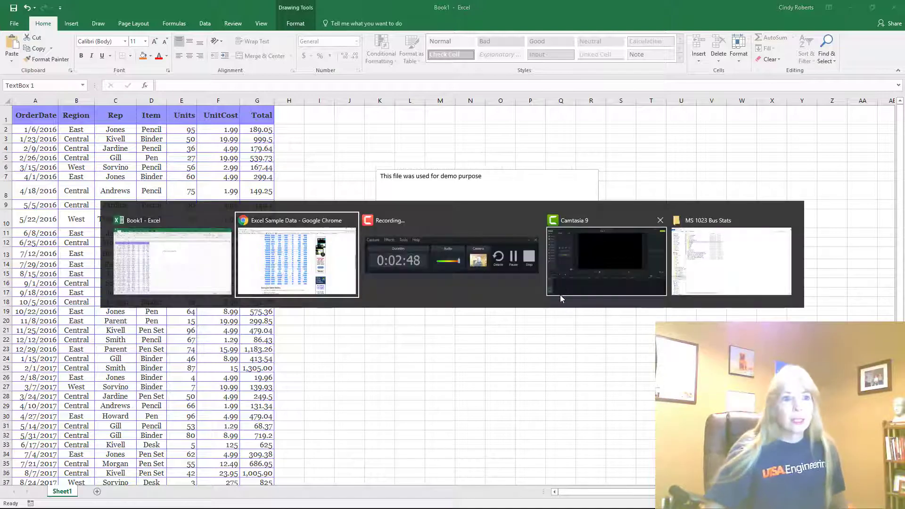
scroll(104, 362, "down", 4)
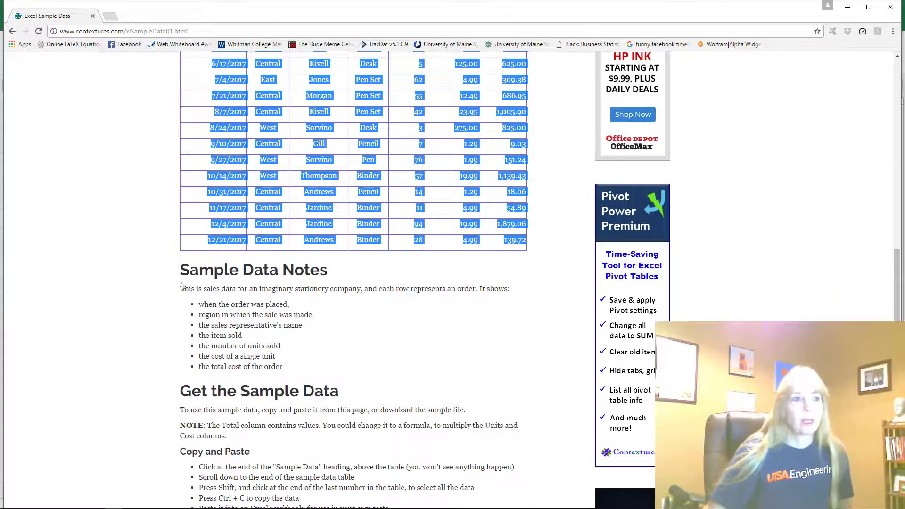
left_click_drag(182, 274, 290, 368)
key("ctrl+c")
key("alt+Tab")
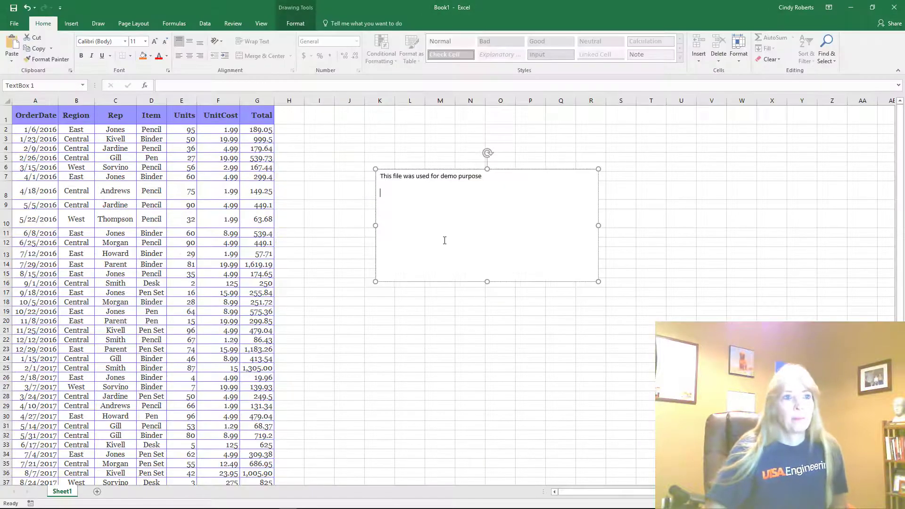
key("ctrl+v")
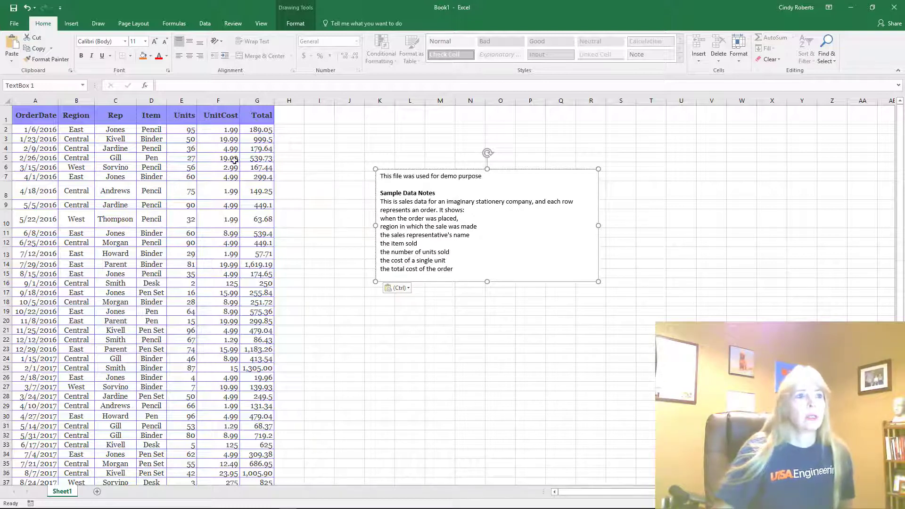
Format the notes text box with a blue outline and light blue fill, and move it slightly up and to the right
left_click(199, 137)
left_click(182, 130)
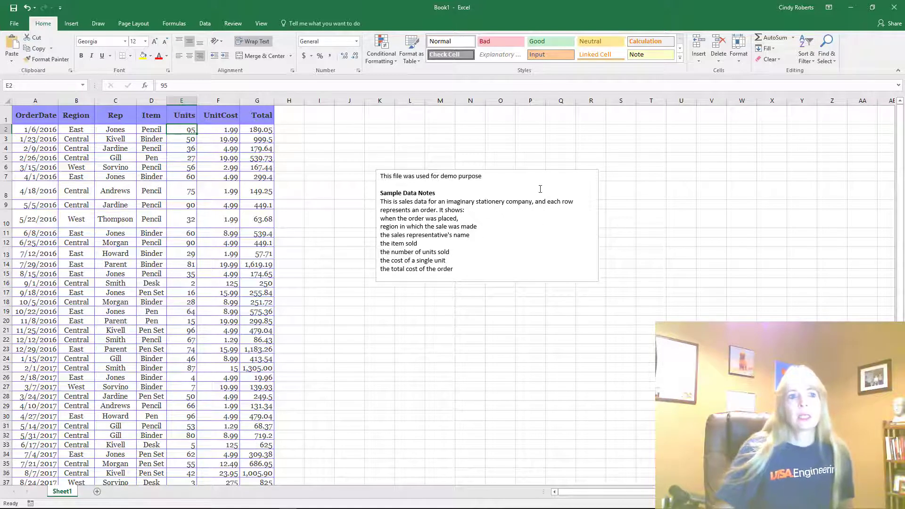
key("ctrl+v")
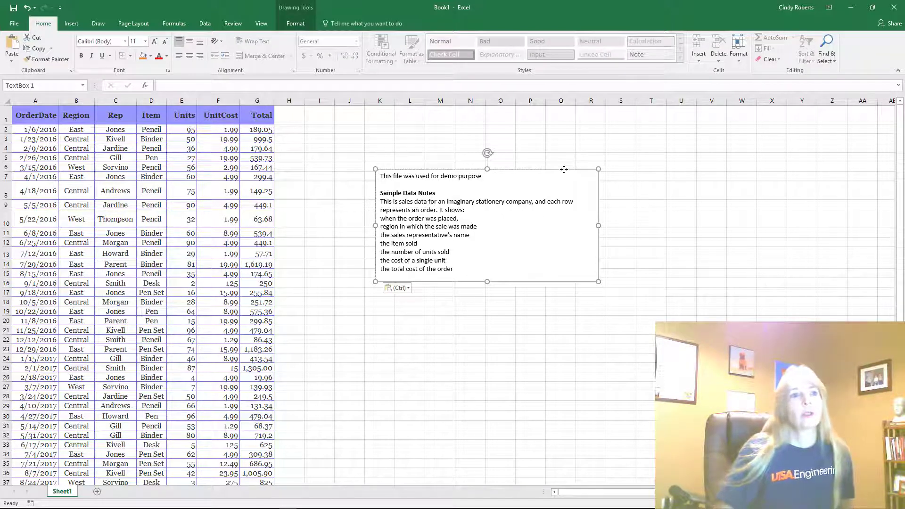
left_click(296, 24)
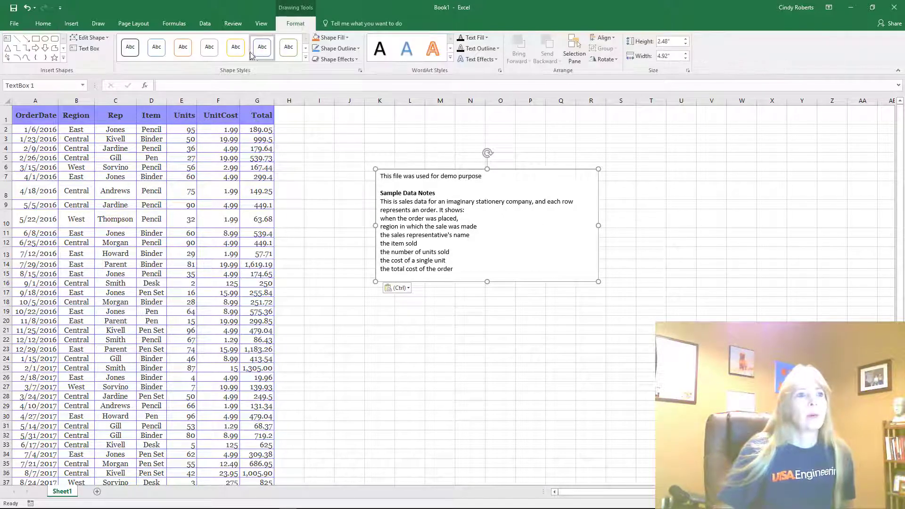
left_click(329, 40)
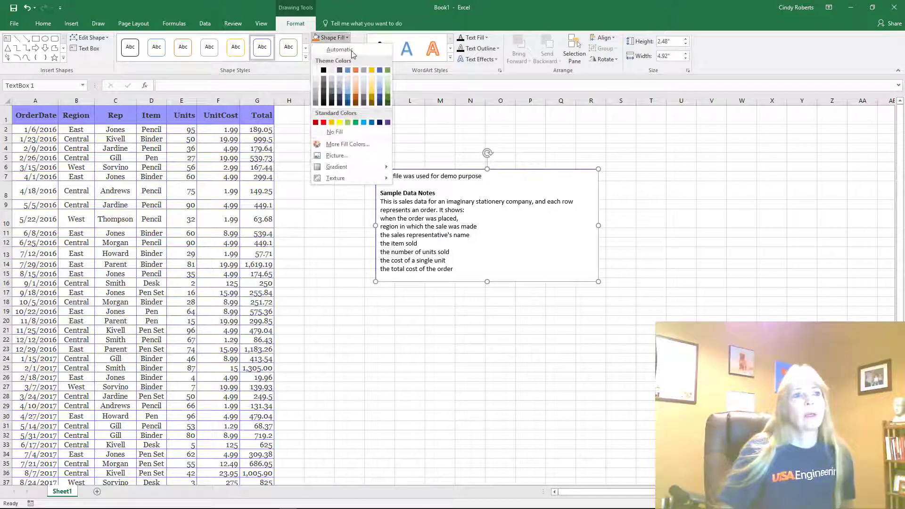
left_click(347, 84)
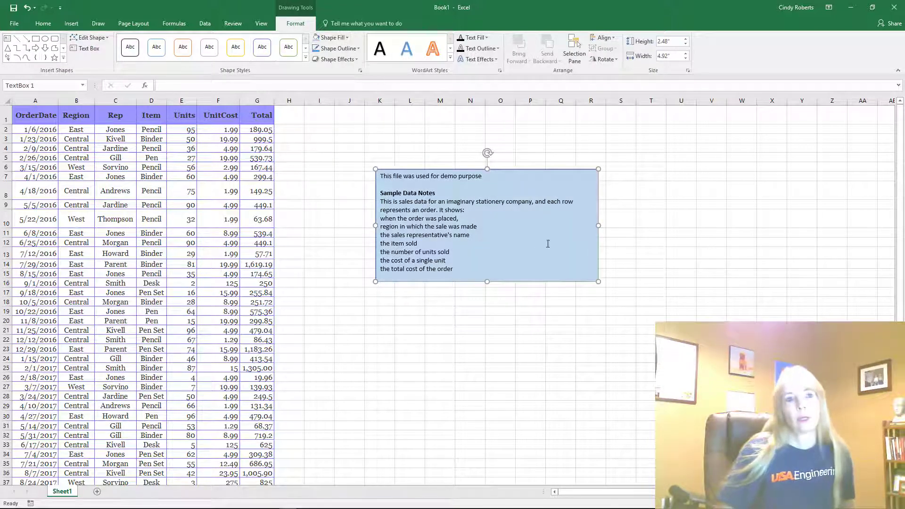
left_click_drag(570, 171, 588, 142)
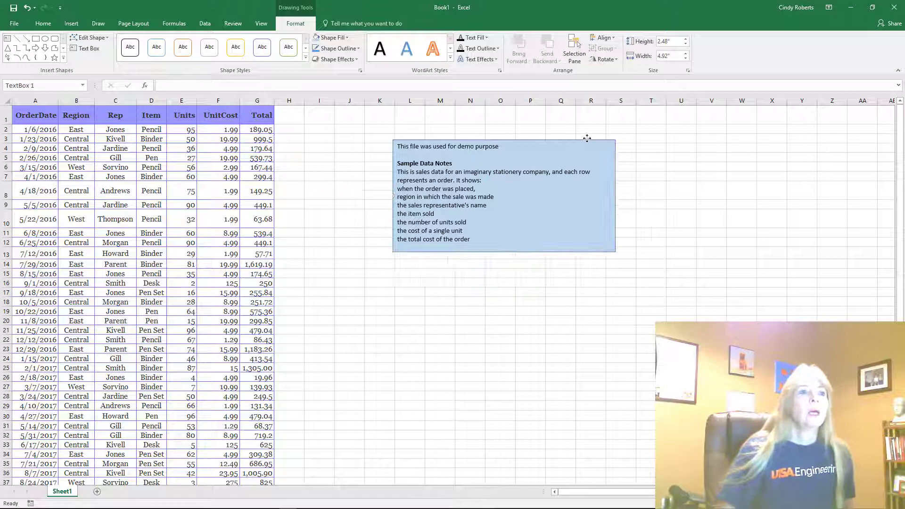
Clear the existing Total values from G2 through G44, keeping the column header
left_click(351, 310)
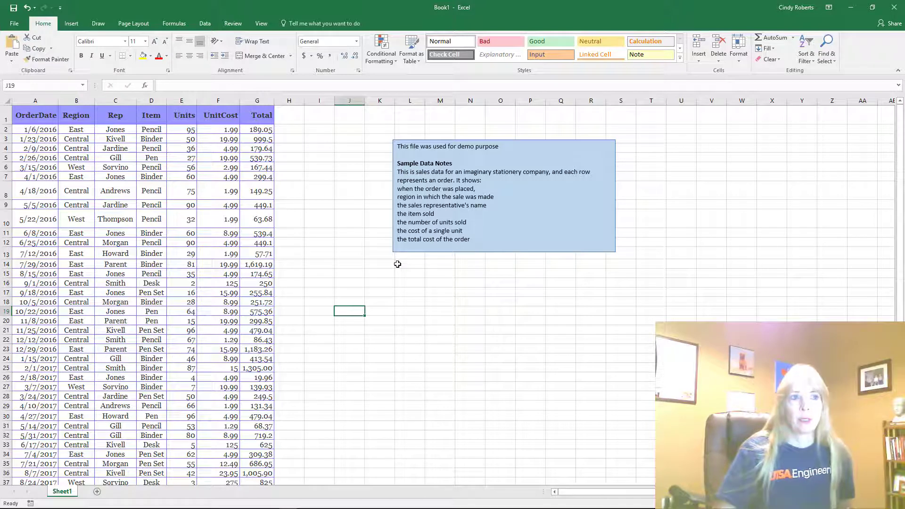
left_click(186, 132)
left_click(221, 131)
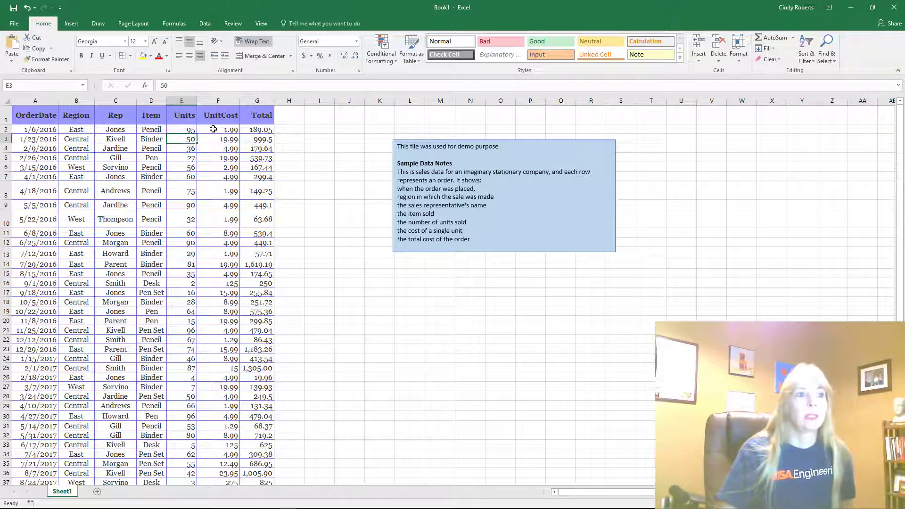
left_click(259, 129)
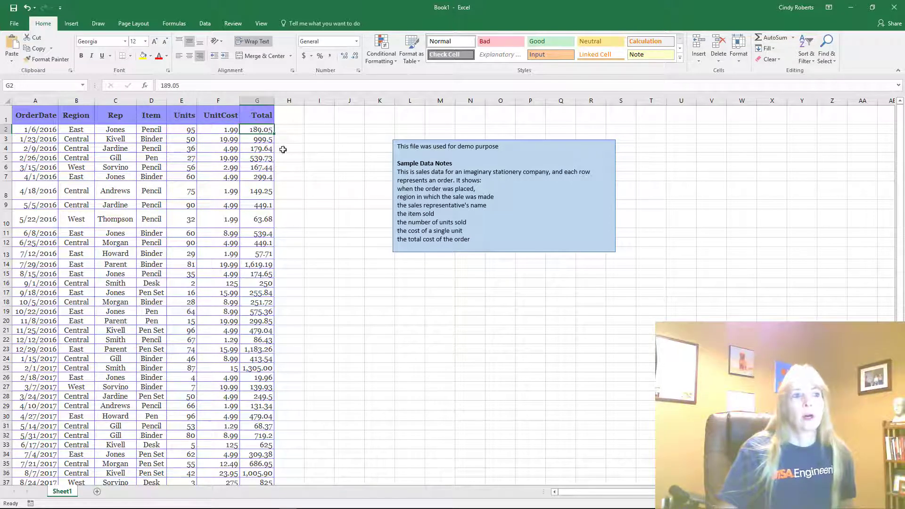
scroll(264, 302, "down", 5)
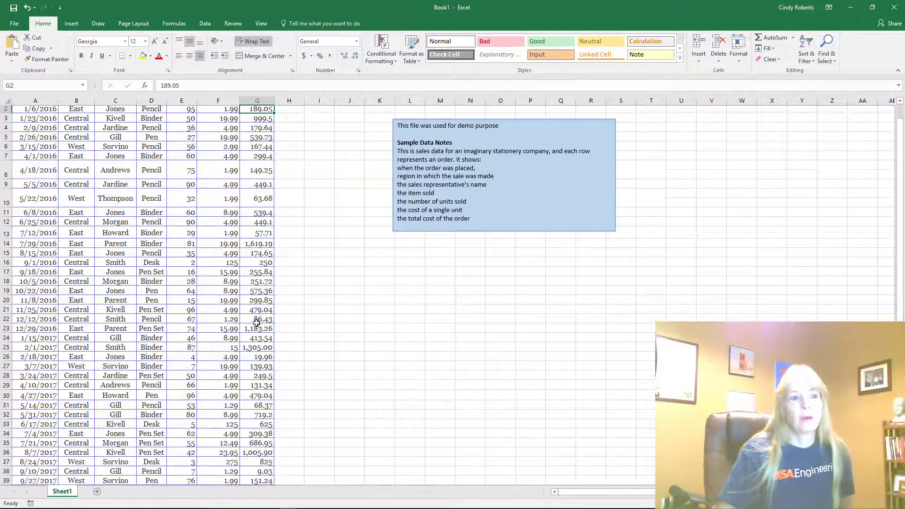
scroll(273, 266, "up", 5)
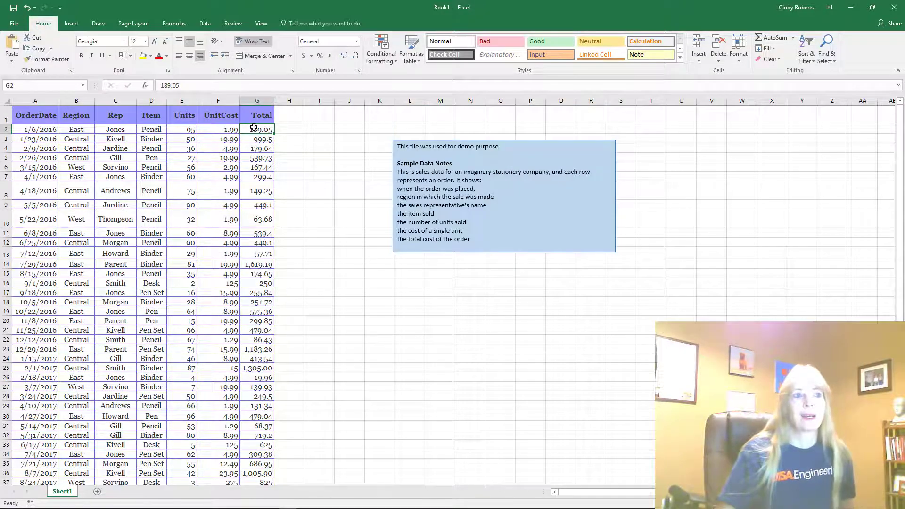
scroll(262, 305, "down", 6)
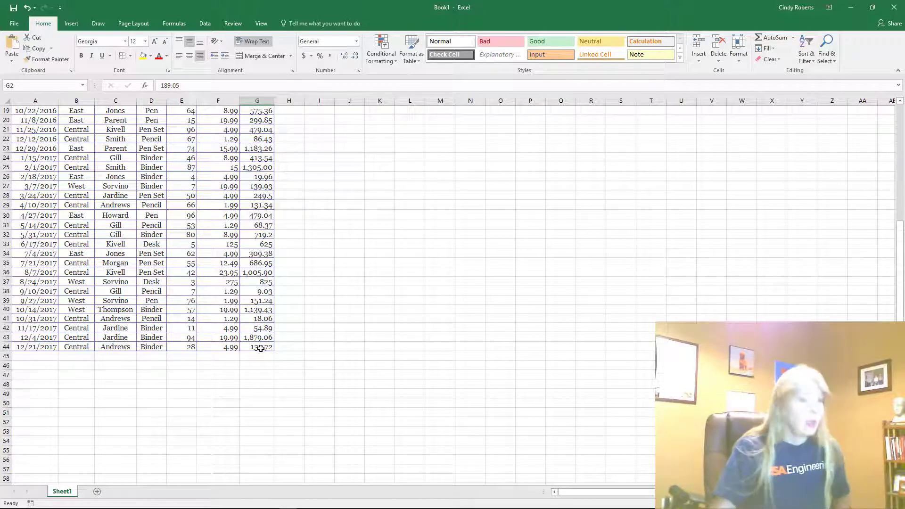
left_click(268, 348, "shift")
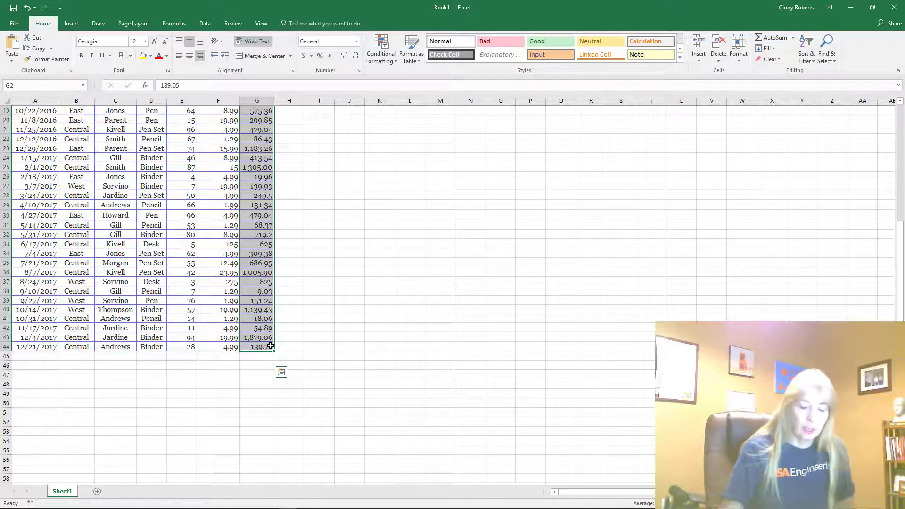
key("Delete")
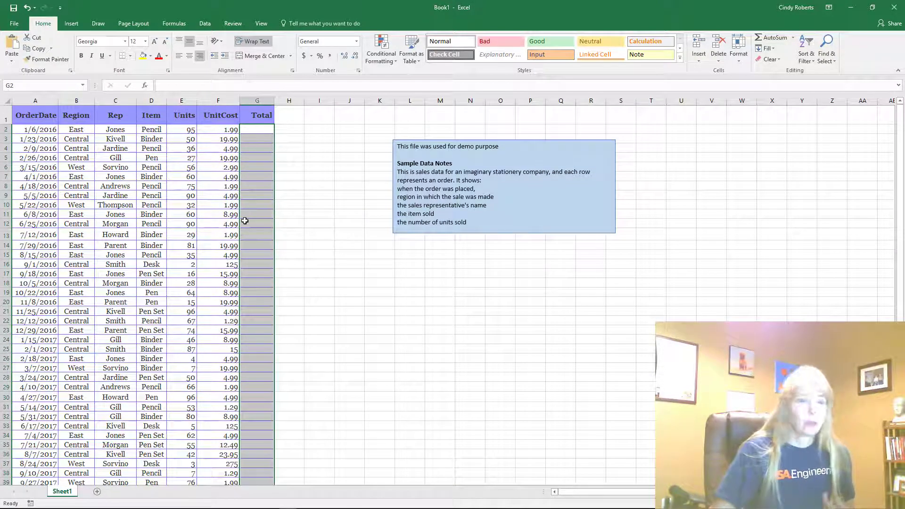
left_click(254, 130)
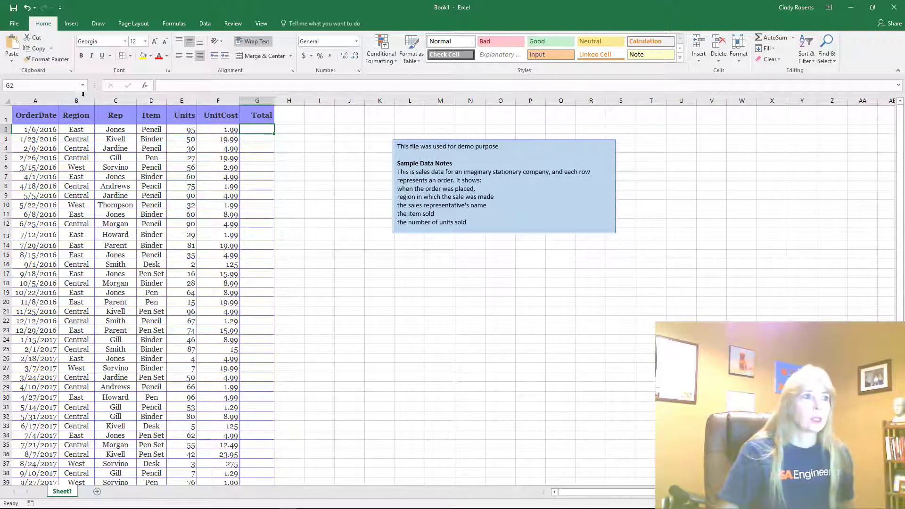
left_click(78, 148)
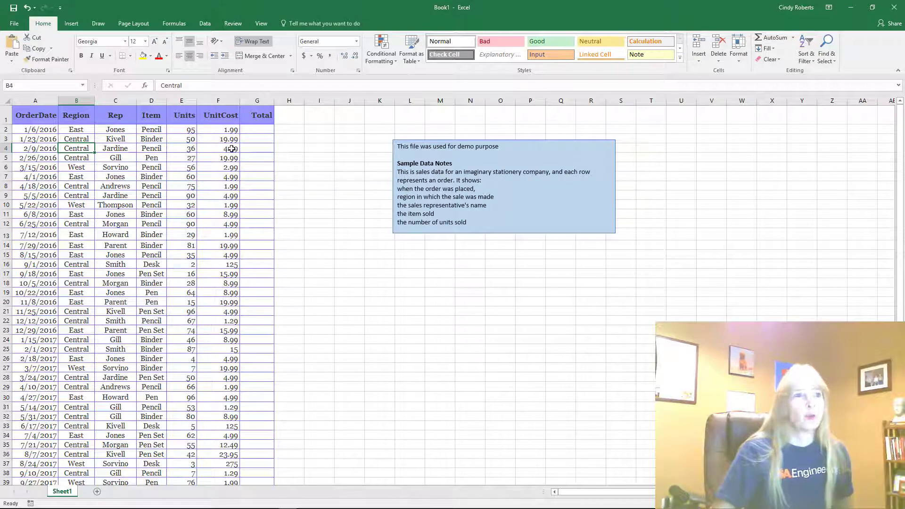
left_click(261, 136)
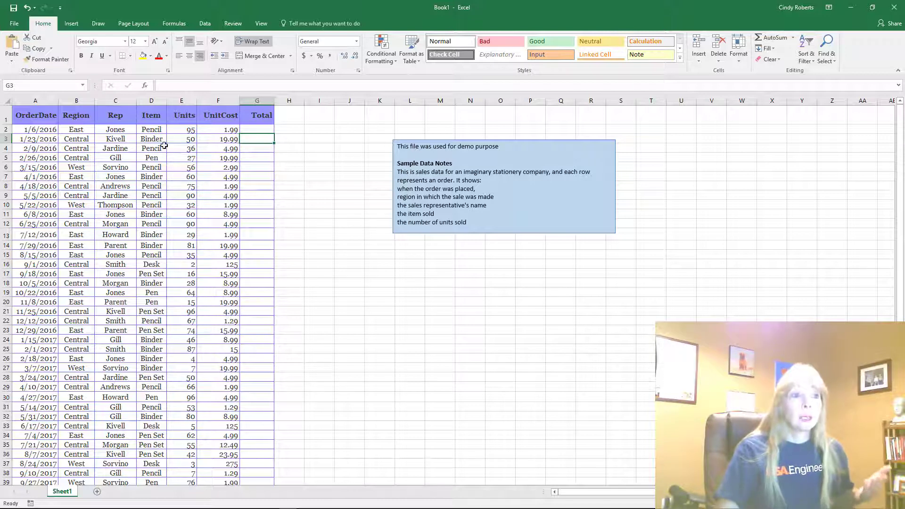
left_click(182, 131)
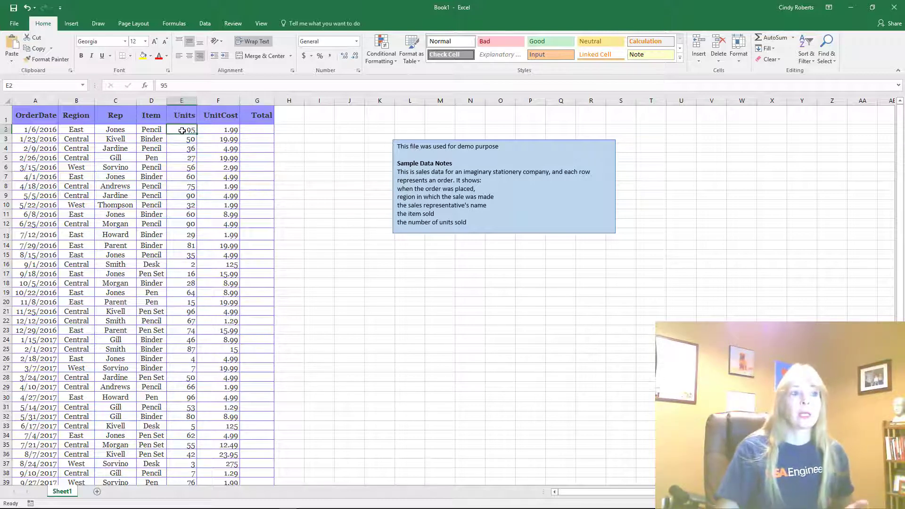
left_click(233, 127)
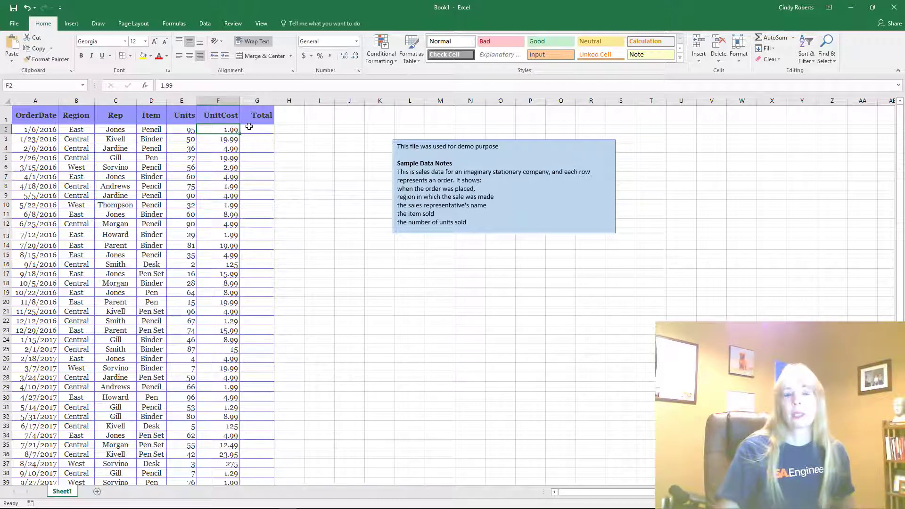
Enter the formula =E2*F2 in G2 to multiply the first order's units by its unit cost
left_click(250, 127)
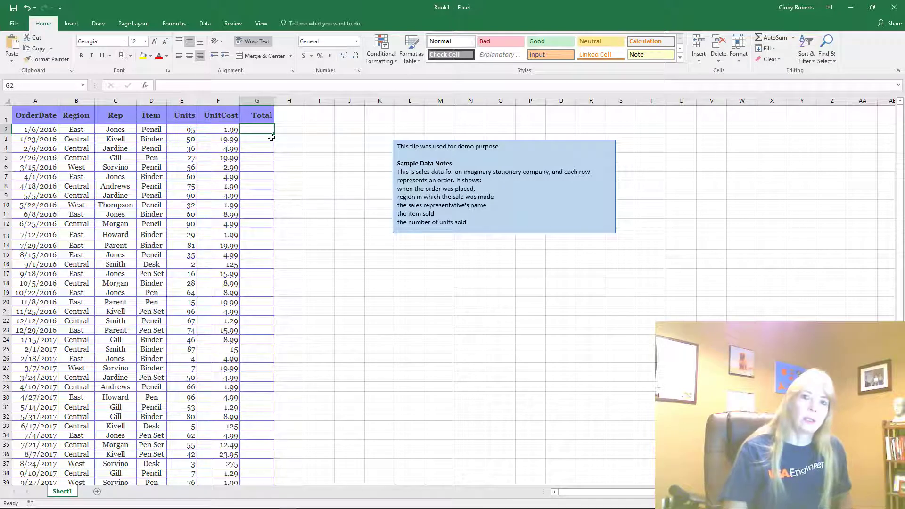
type("=")
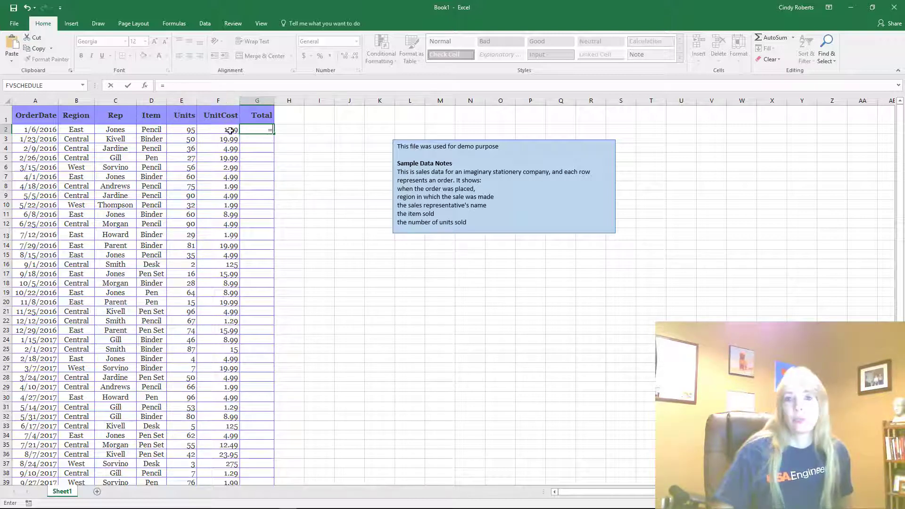
left_click(186, 128)
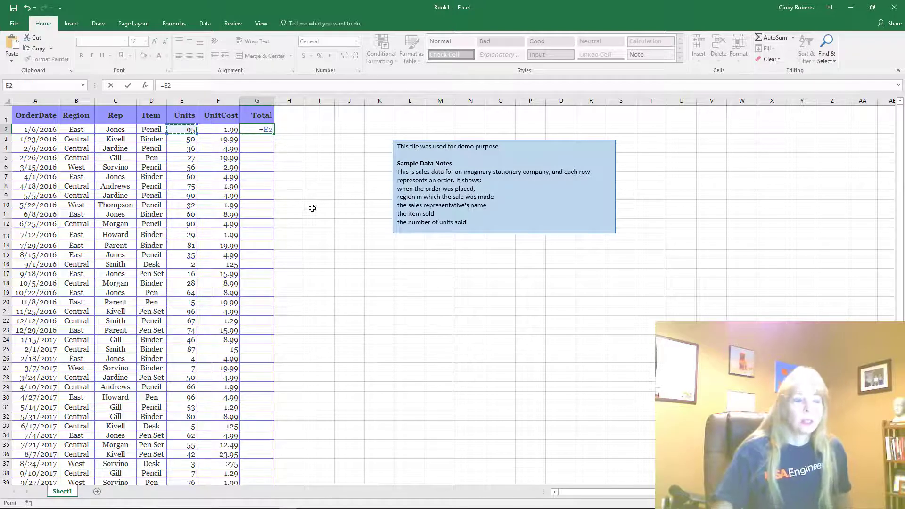
type("*")
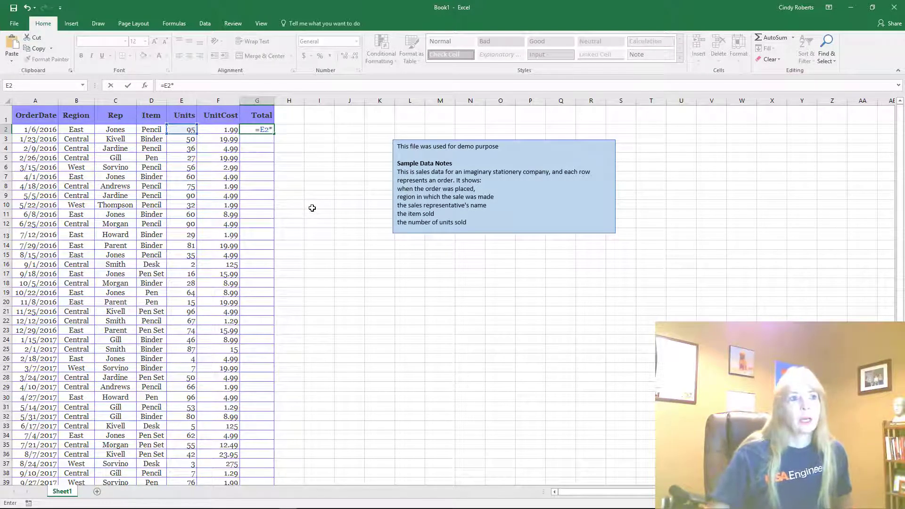
left_click(230, 130)
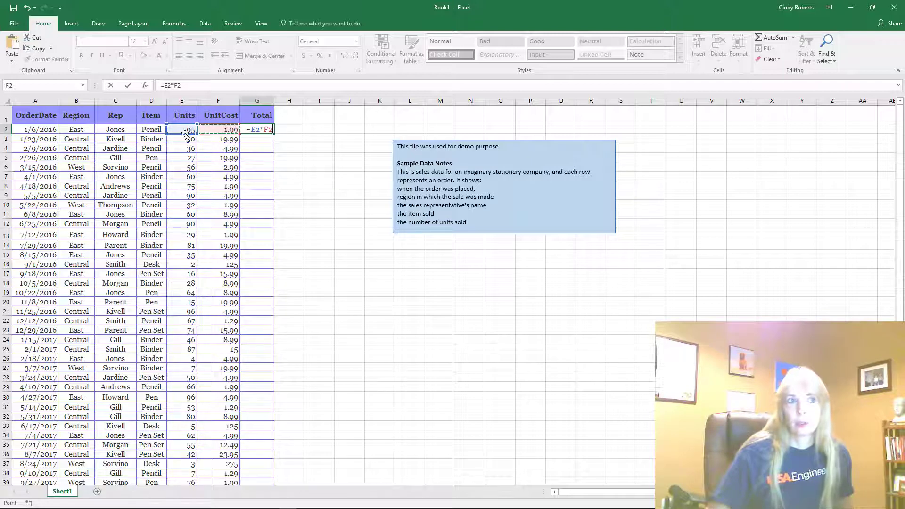
key("Return")
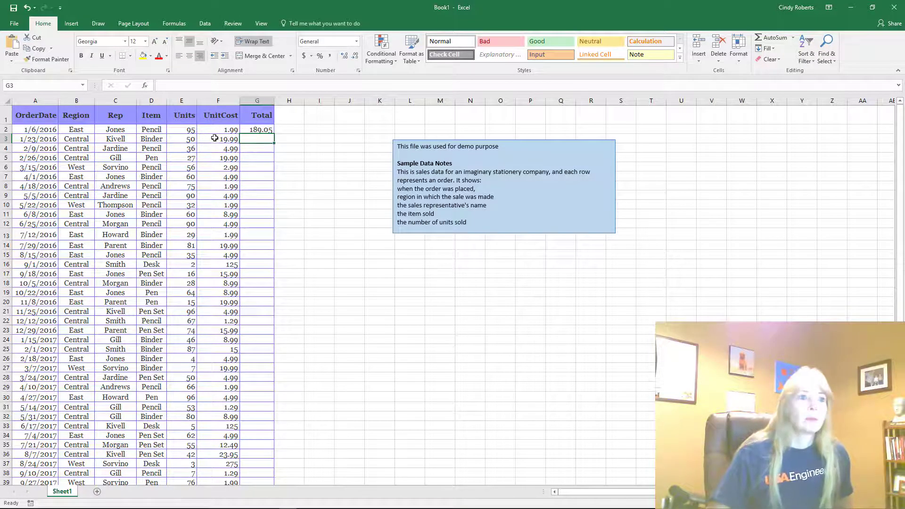
left_click(257, 151)
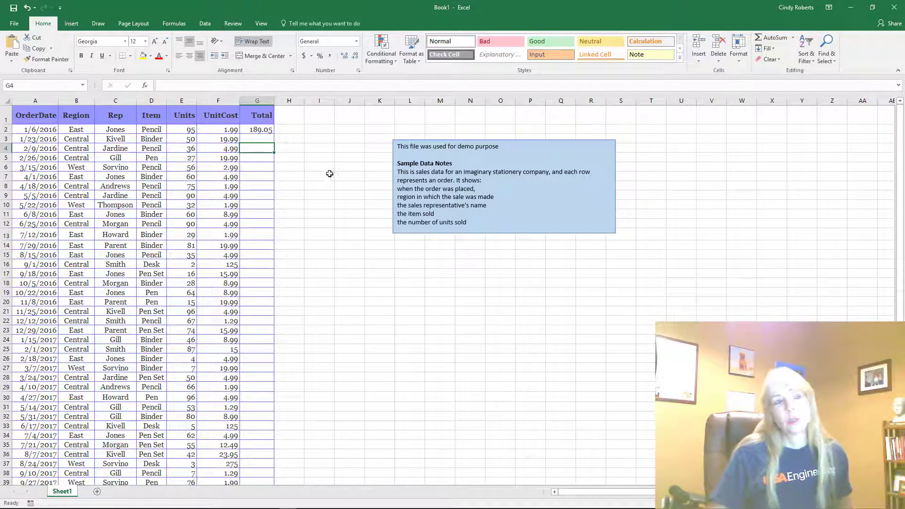
left_click(250, 129)
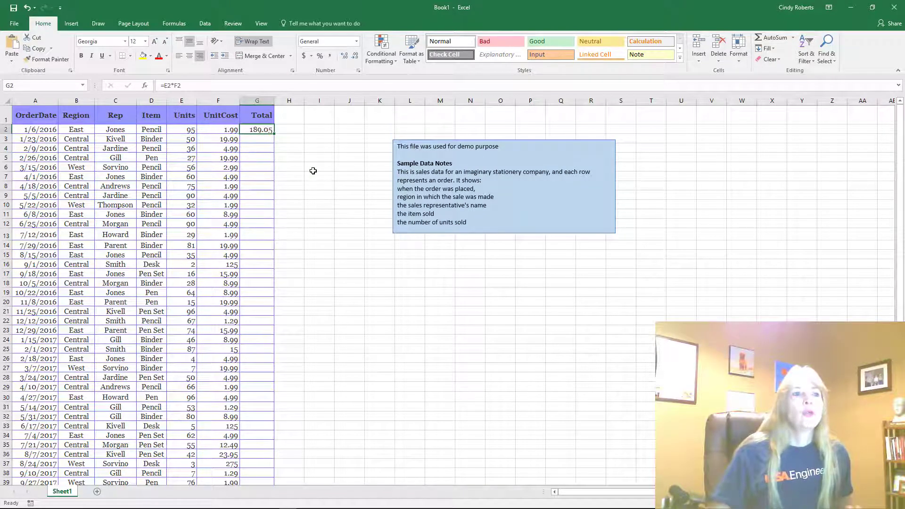
left_click(257, 136)
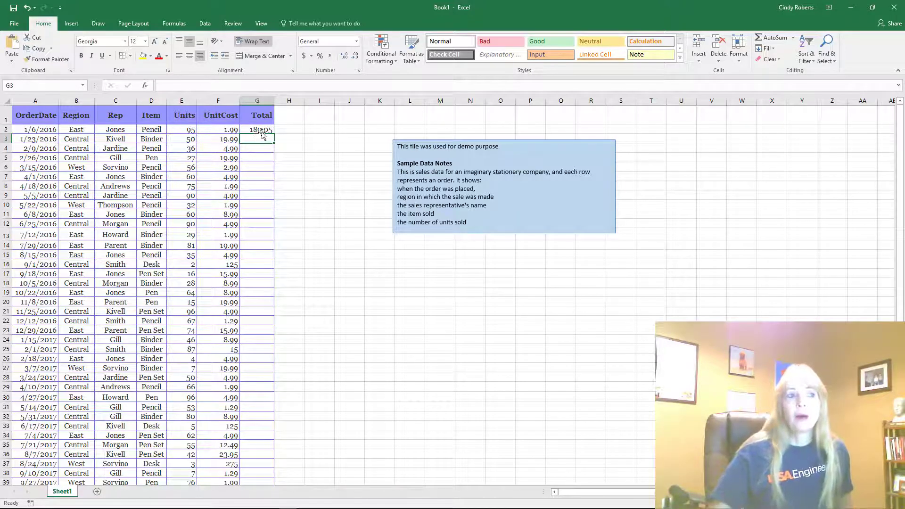
left_click(266, 129)
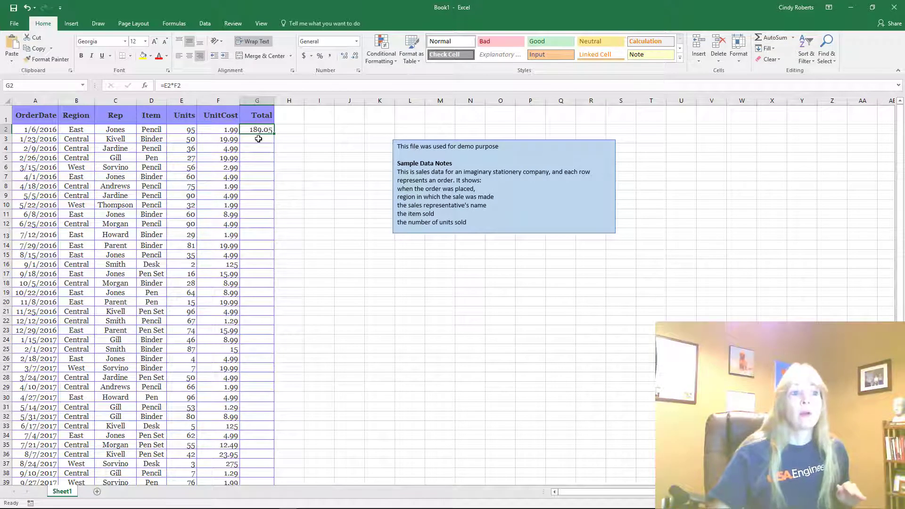
left_click(257, 137)
left_click_drag(184, 140, 220, 135)
left_click(265, 148)
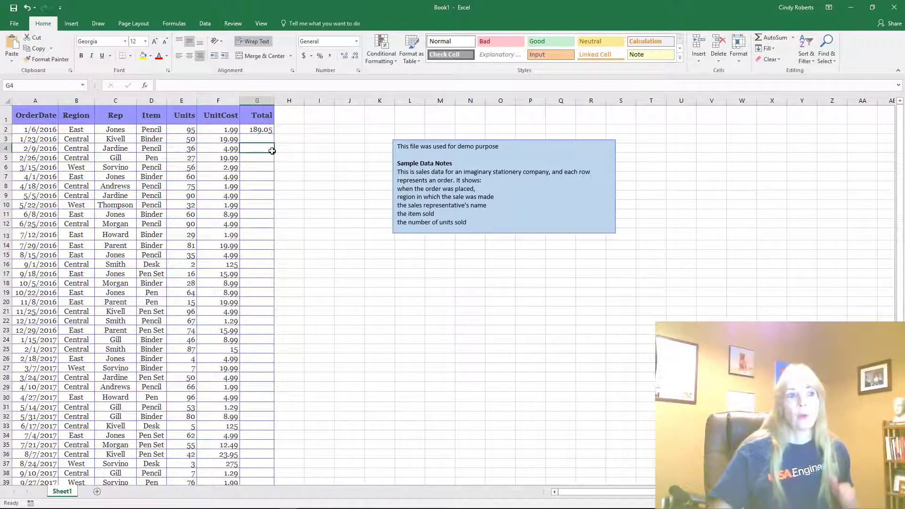
Fill the G2 formula down the Total column through G44
left_click(264, 132)
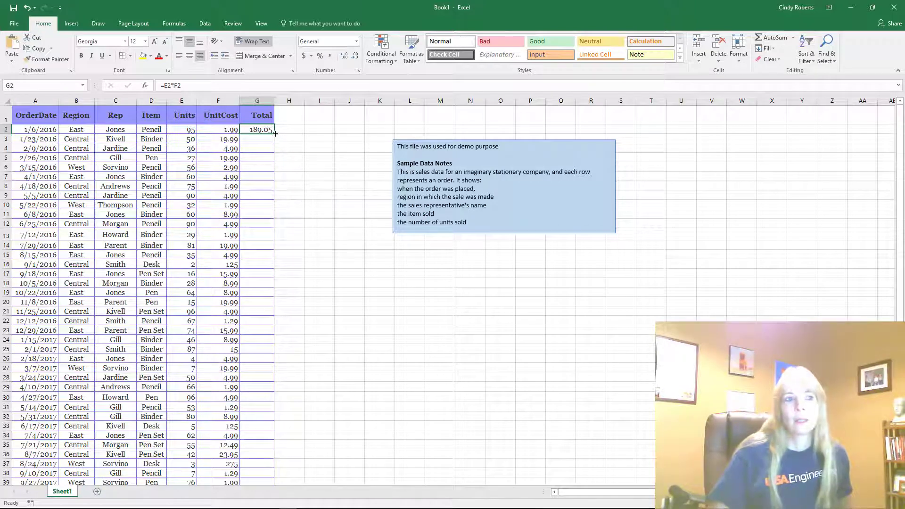
left_click_drag(275, 134, 269, 472)
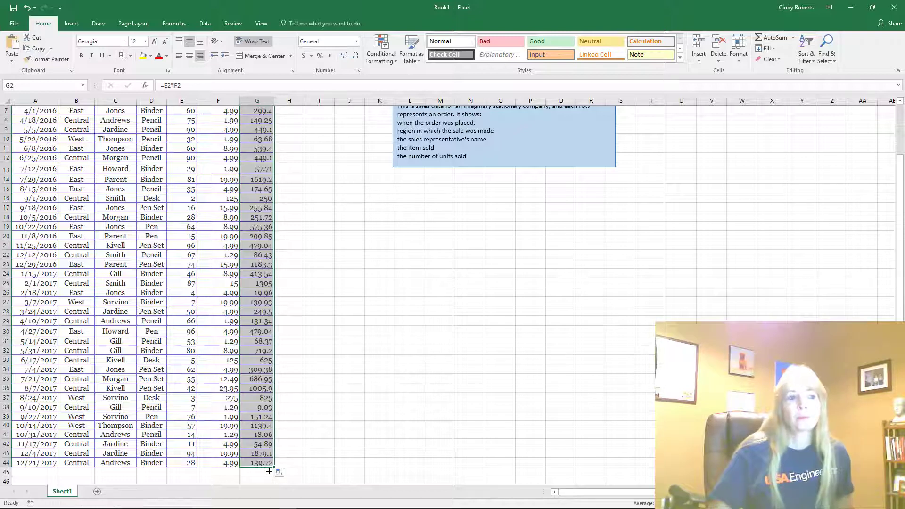
scroll(359, 367, "up", 2)
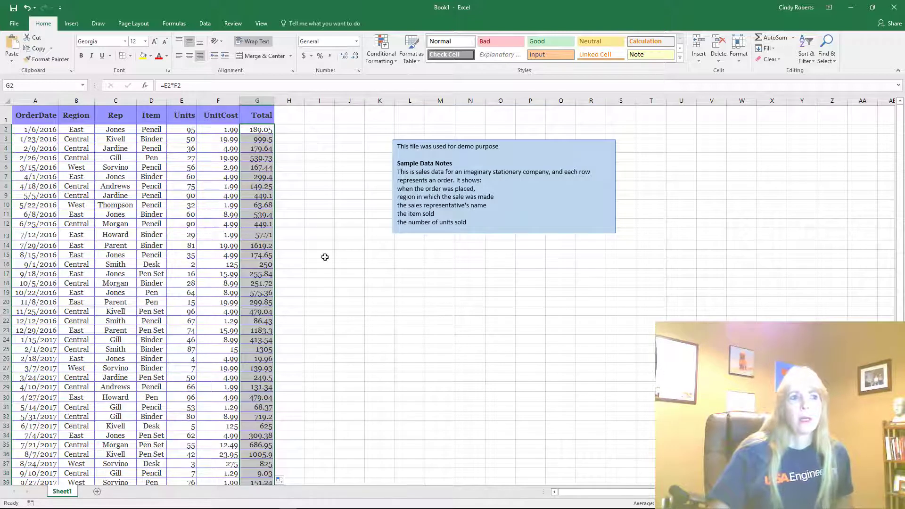
Inspect the filled formulas in several Total cells, including G4, G31 and G3, to check their row references
left_click(251, 150)
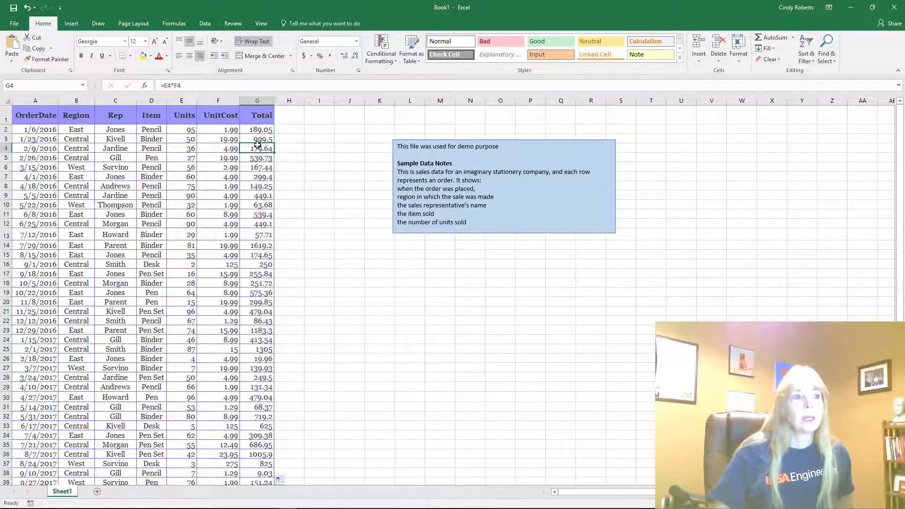
double_click(257, 148)
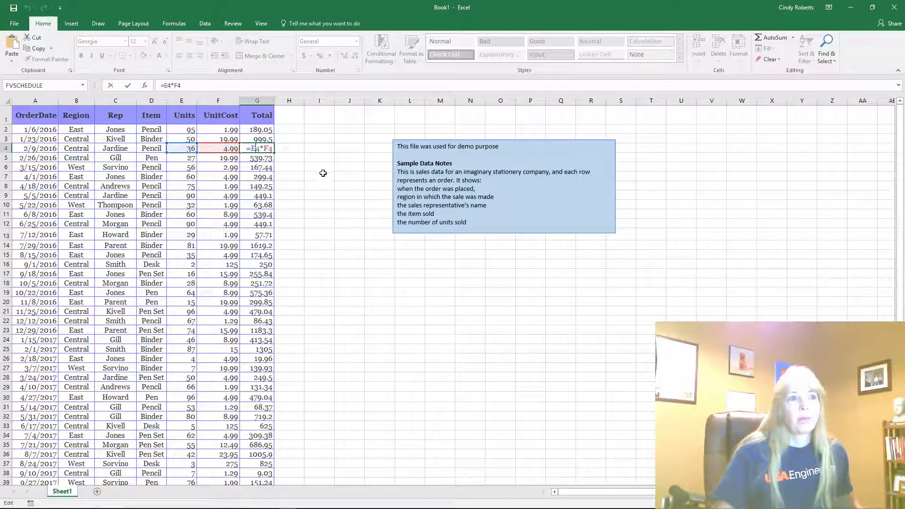
key("ctrl+Return")
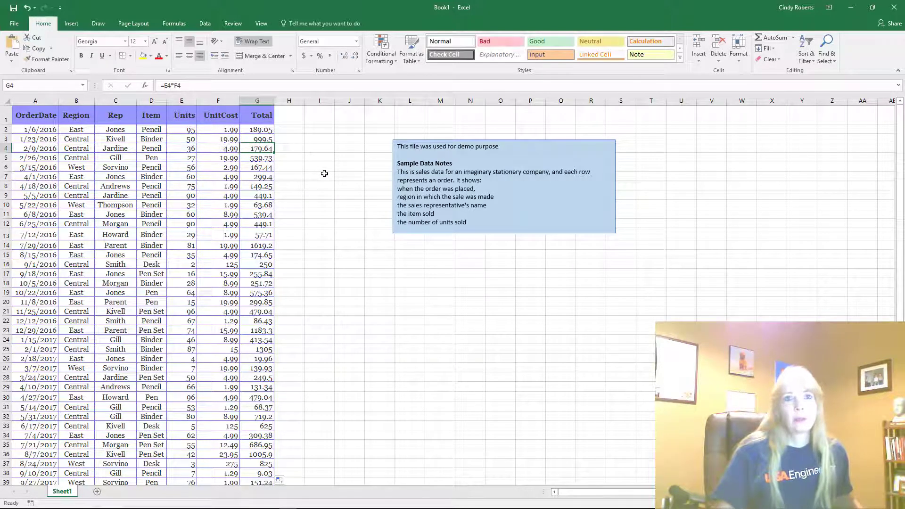
left_click(258, 187)
key("ctrl+Down")
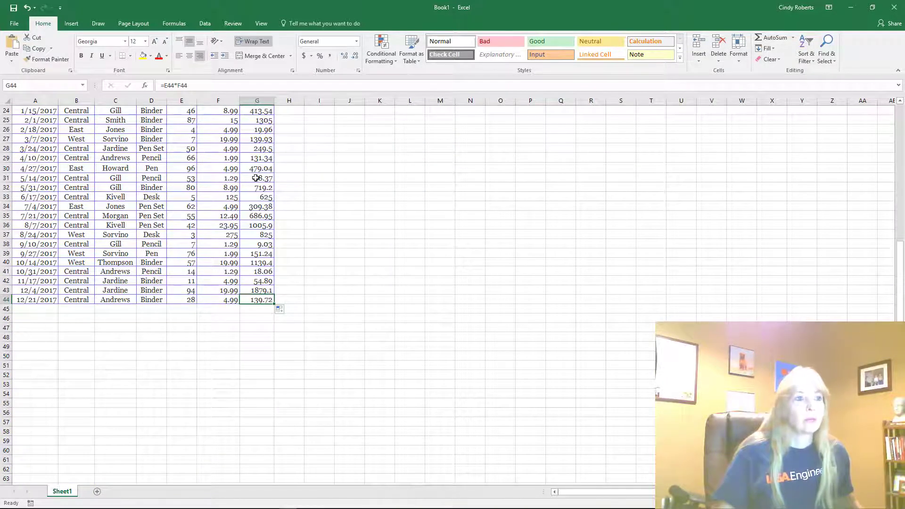
double_click(256, 179)
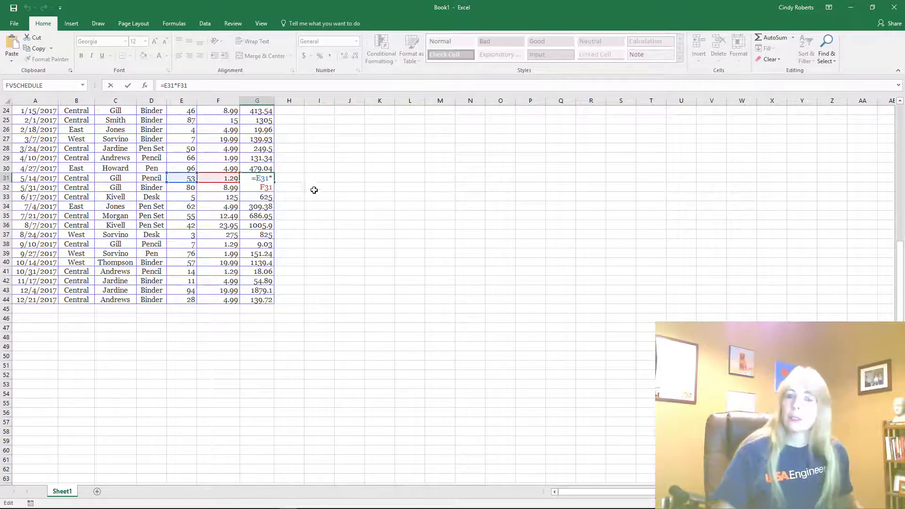
key("Escape")
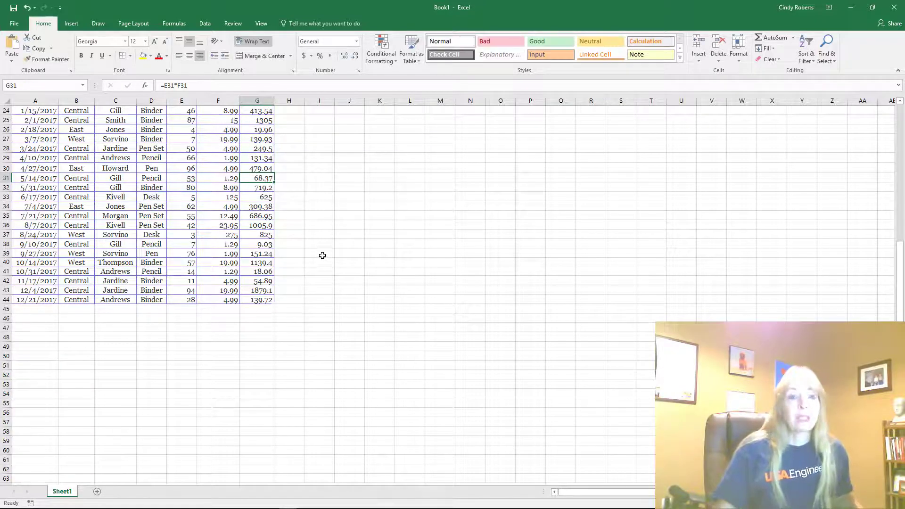
scroll(321, 255, "up", 8)
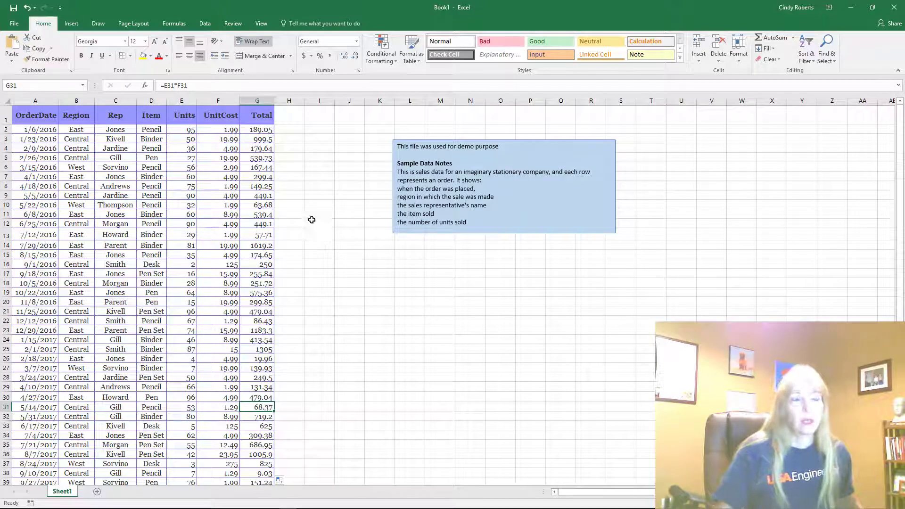
left_click(264, 137)
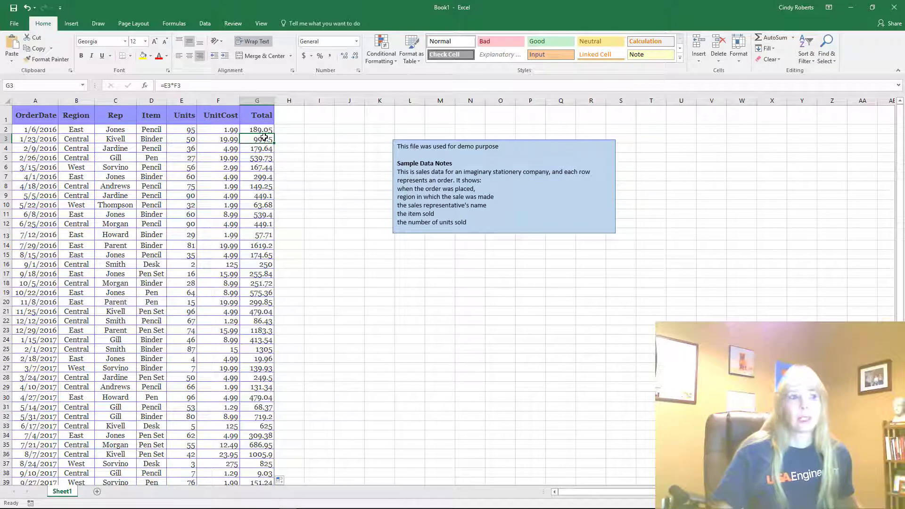
Change the Units value of the first order in E2 to 85
left_click(187, 130)
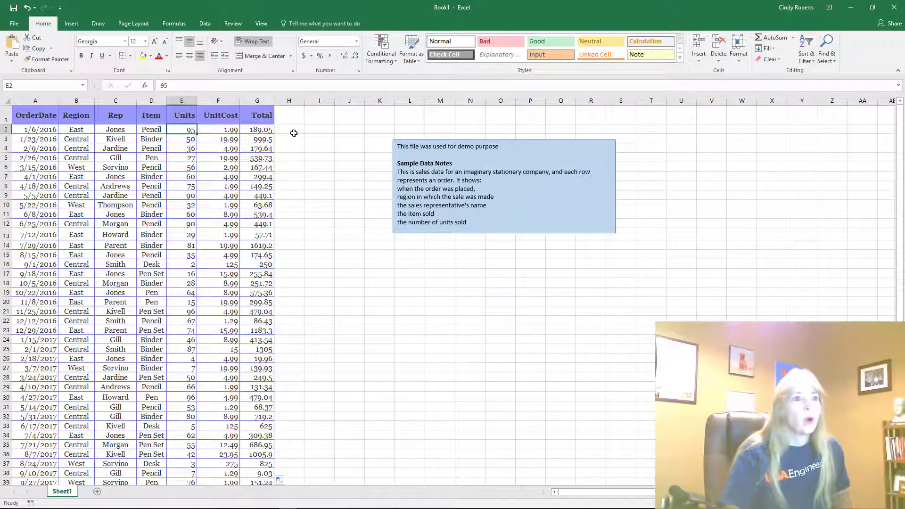
type("85")
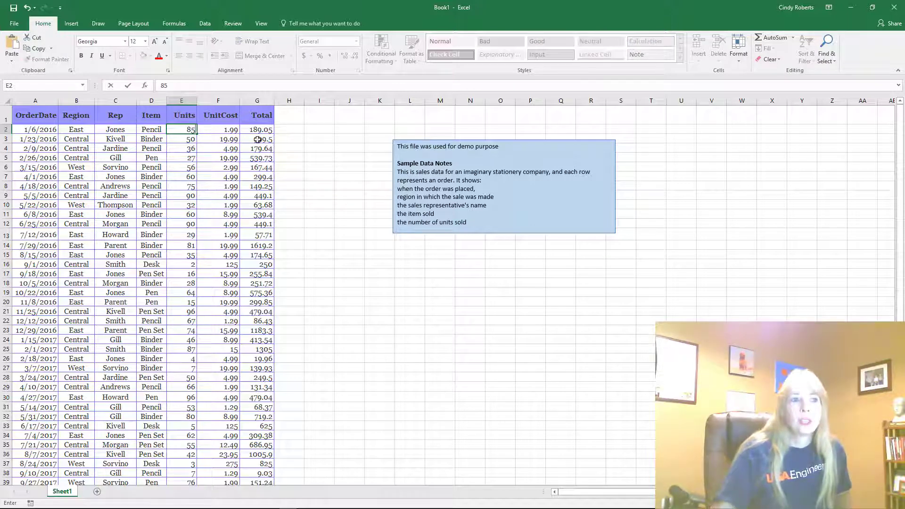
key("Return")
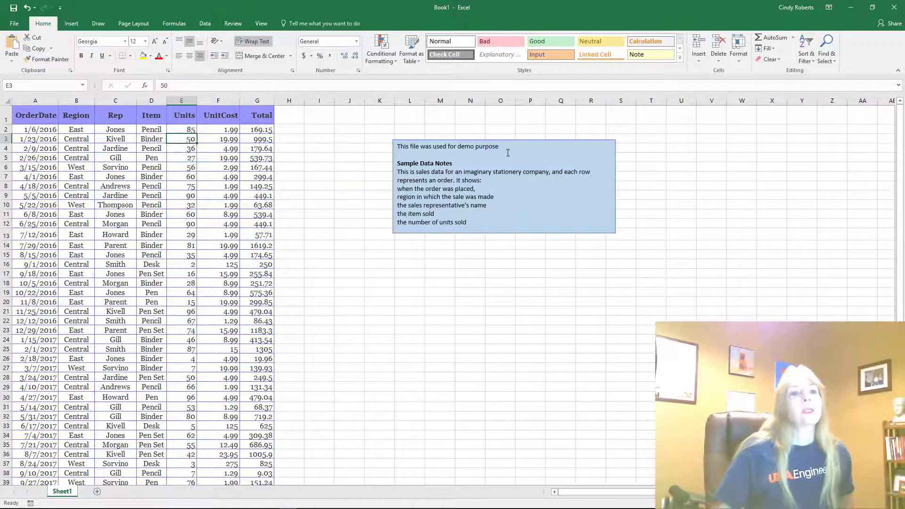
Move the notes text box over so it starts at column N, and extend it down to row 14 to fit all its text
left_click(555, 142)
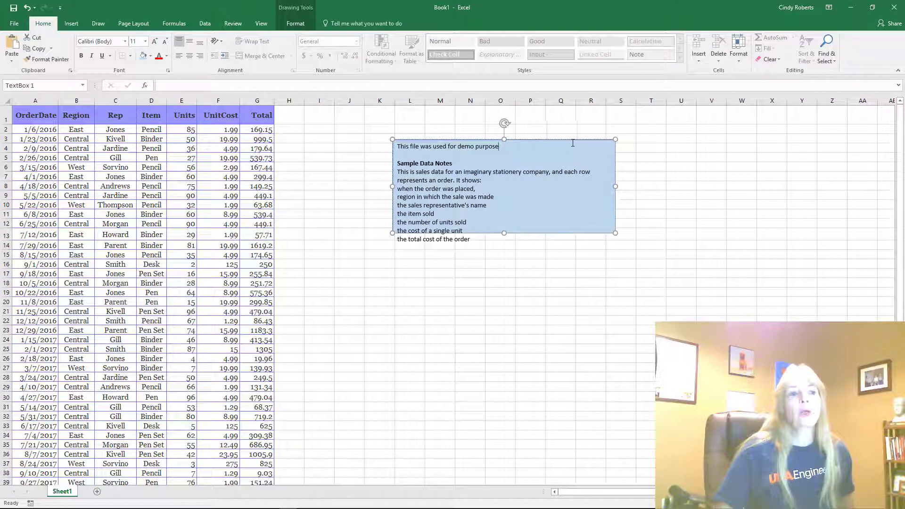
left_click_drag(617, 161, 680, 160)
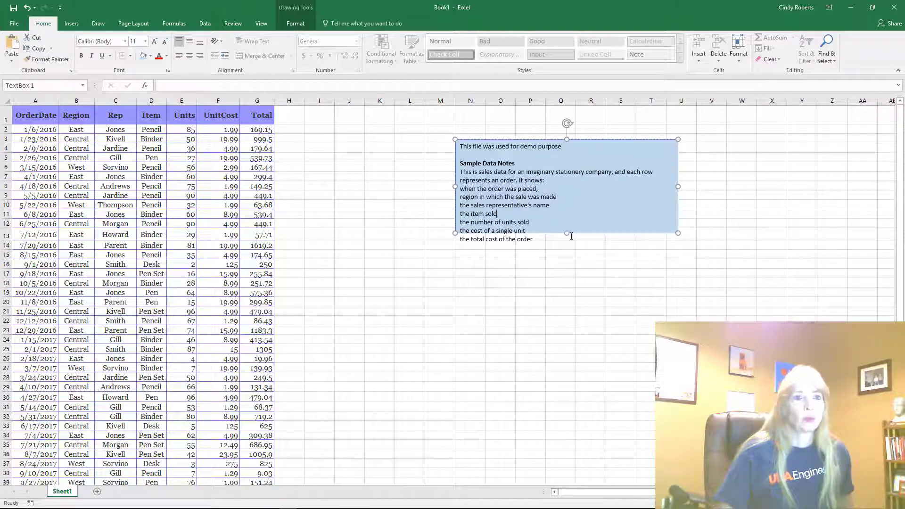
left_click_drag(567, 234, 567, 247)
left_click(320, 140)
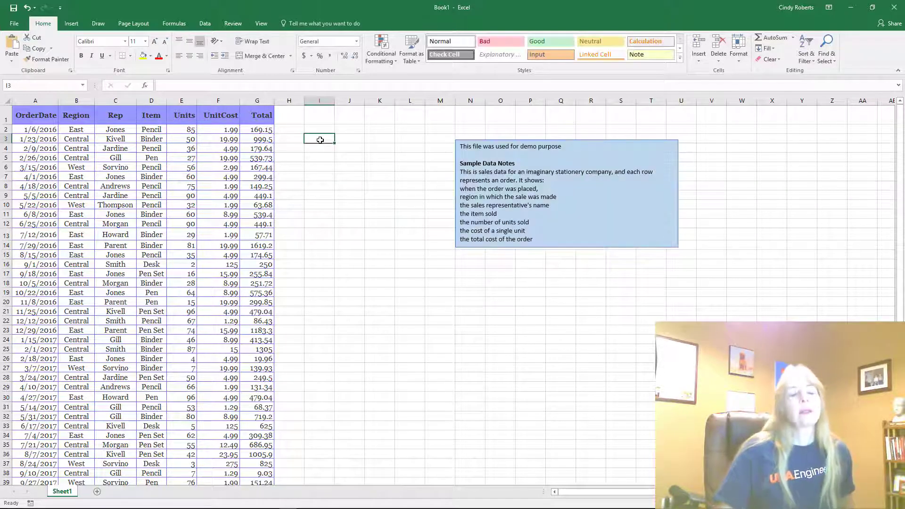
left_click(299, 131)
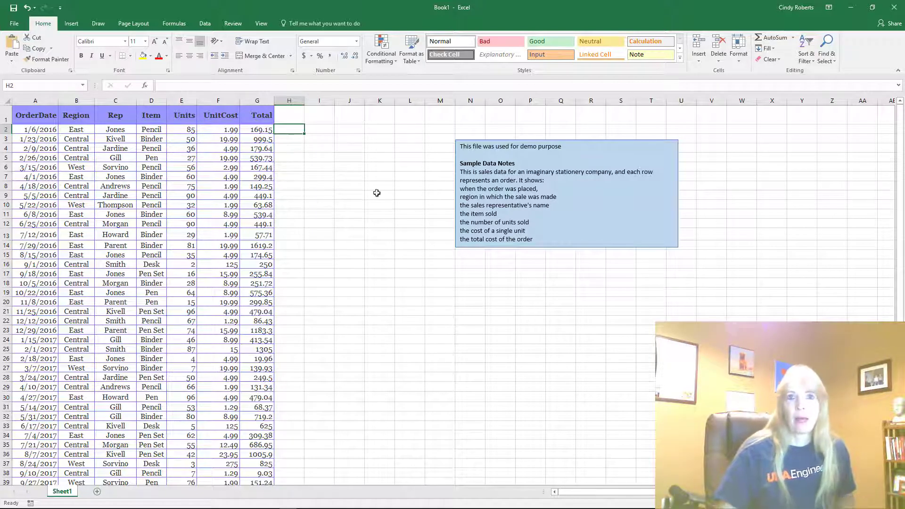
Add a bold TOTAL label in H45, beside the empty cell below the last Total value
left_click(261, 129)
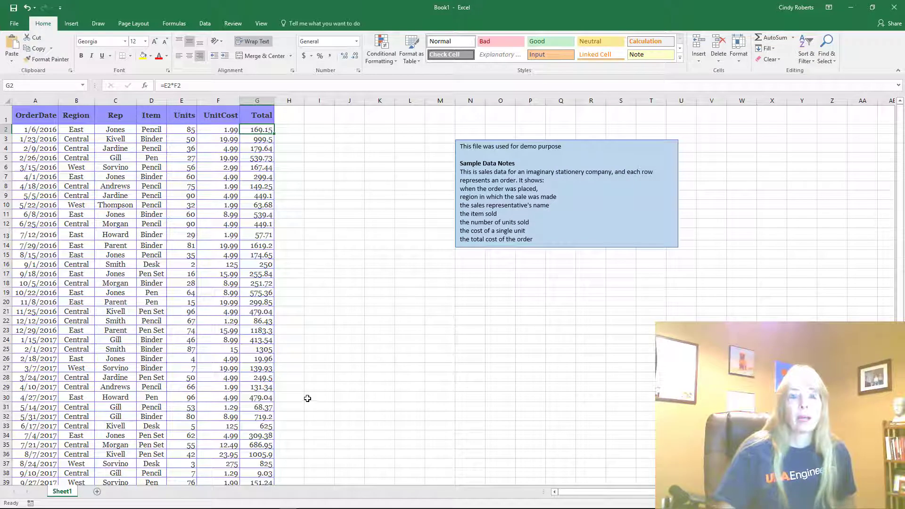
scroll(328, 273, "down", 1)
scroll(329, 273, "down", 4)
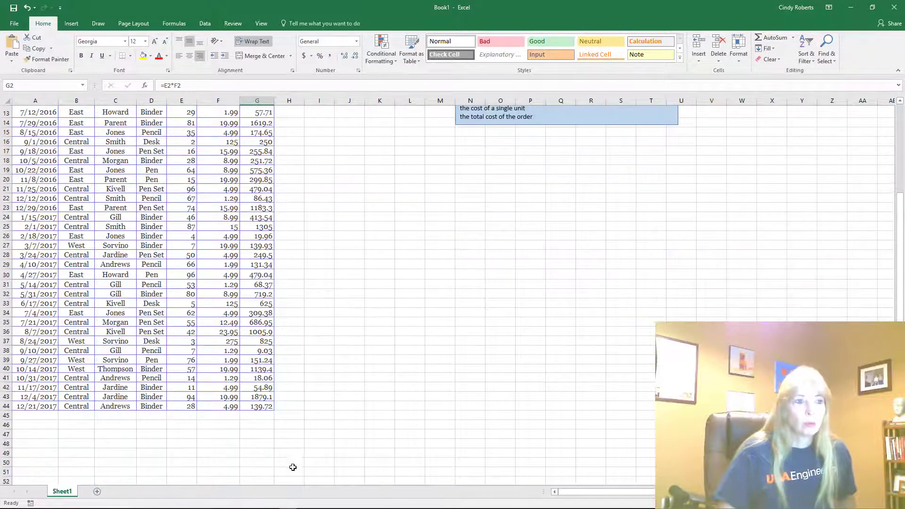
left_click(257, 417)
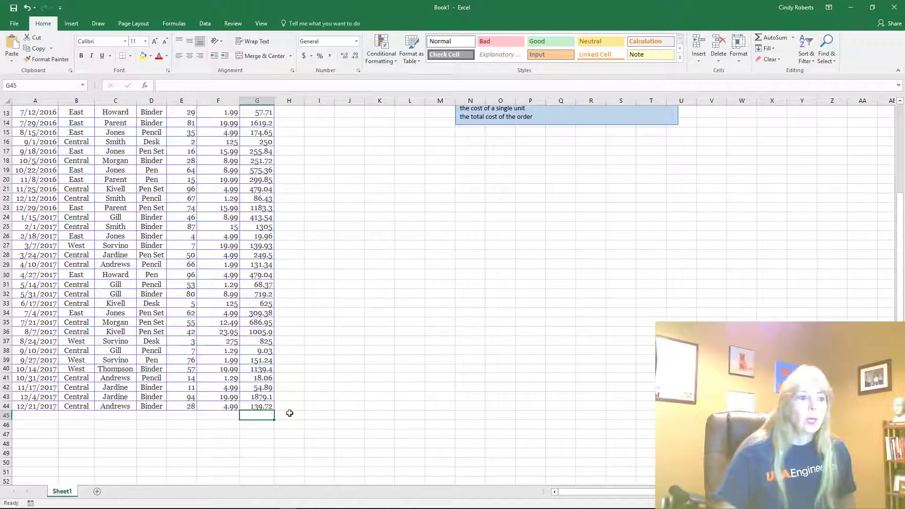
left_click(289, 414)
key("ctrl+b")
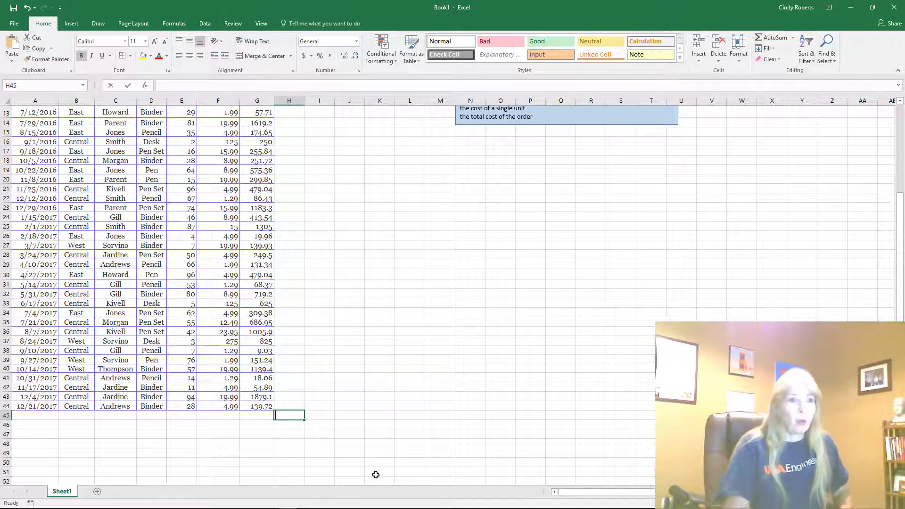
type("TOTAL")
key("Left")
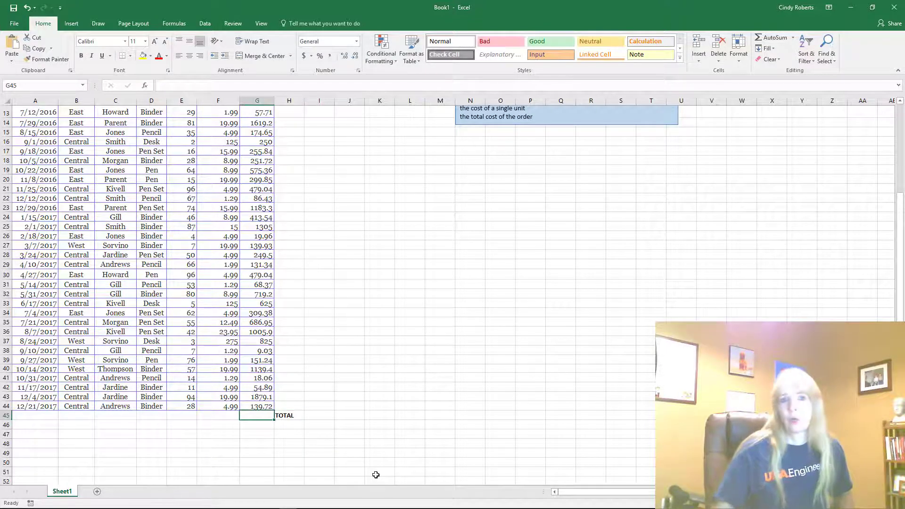
Enter the formula =SUM(G2:G44) in G45 to add up the Total column
type("=")
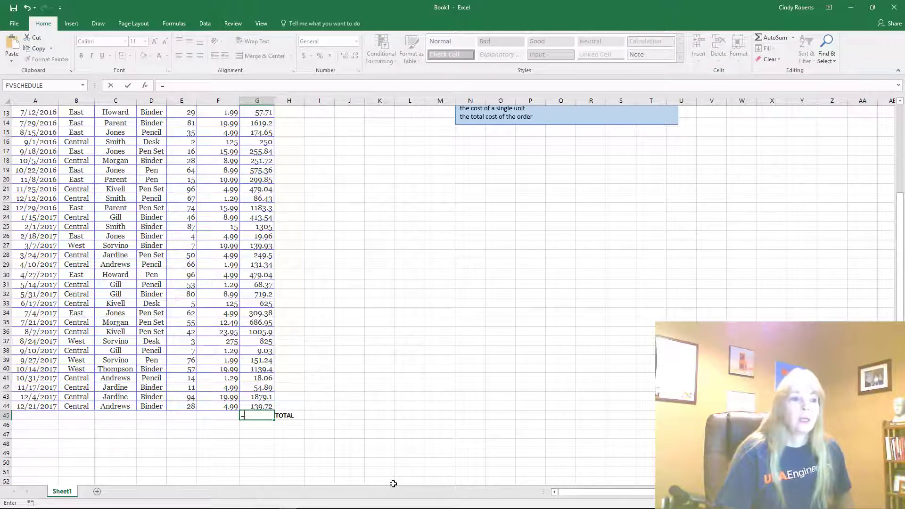
type("sum")
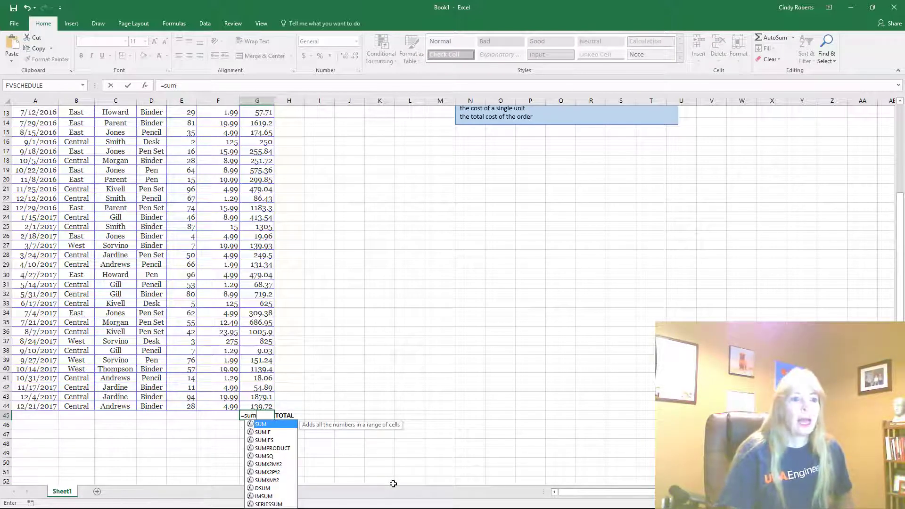
type("(")
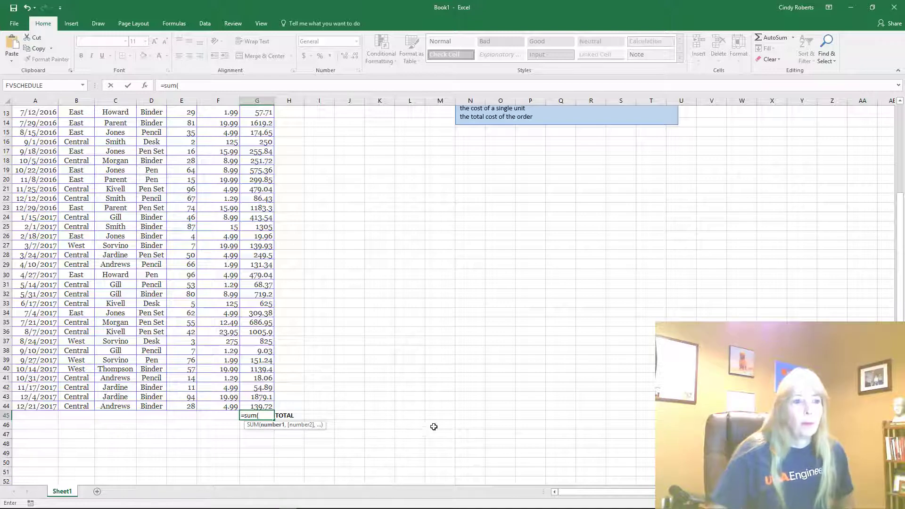
left_click_drag(253, 406, 253, 130)
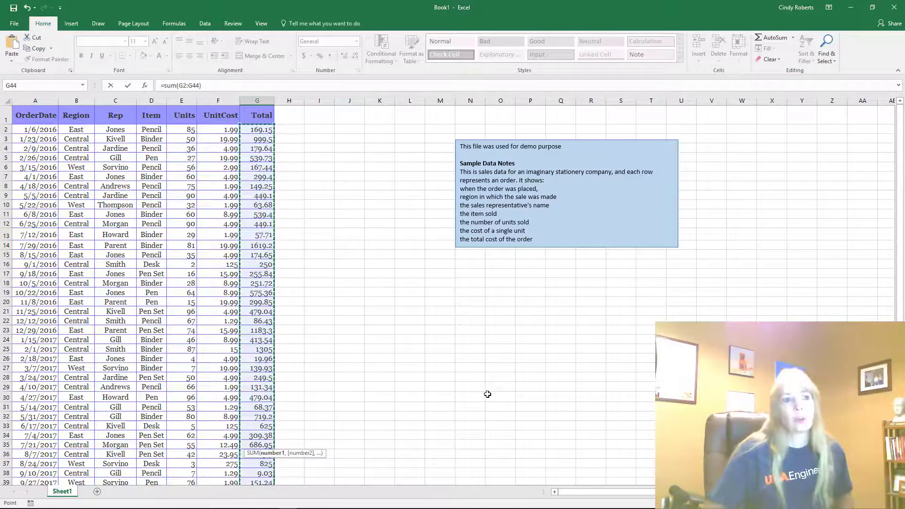
type(")")
scroll(461, 401, "down", 1)
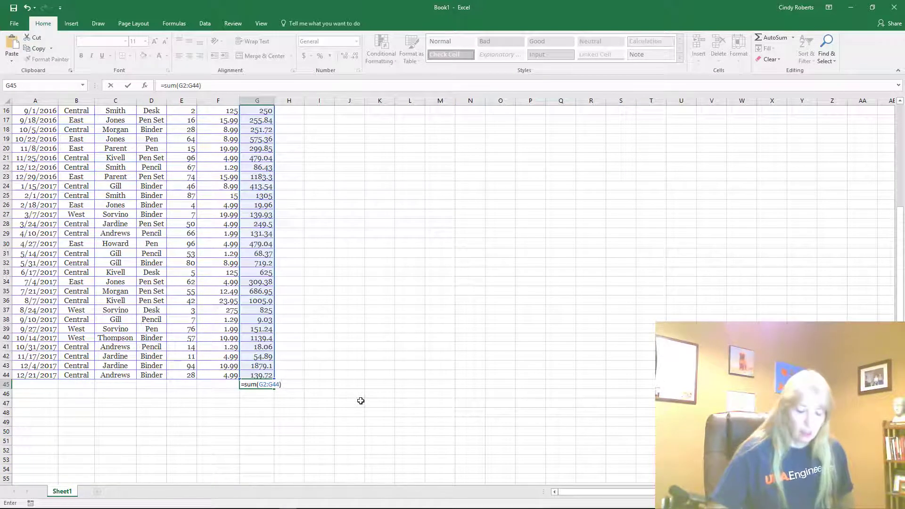
key("Return")
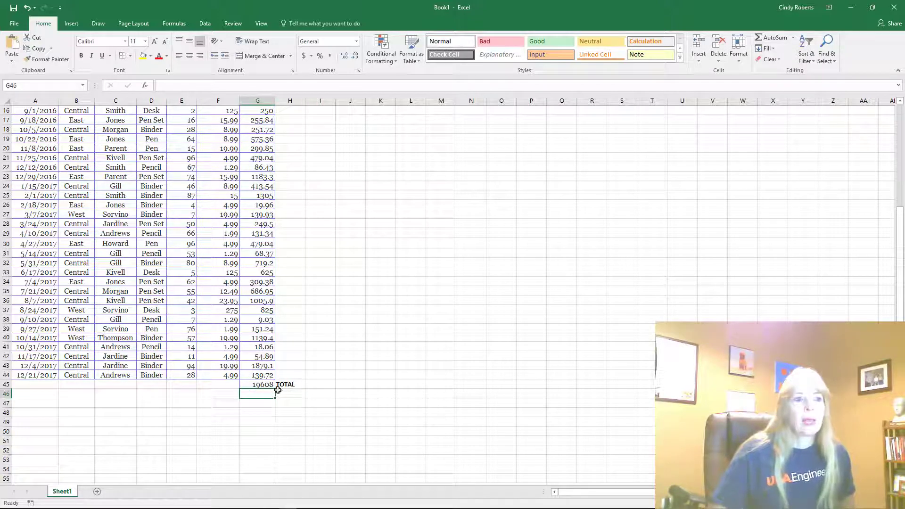
Apply the dollar Accounting number format to the Total values and their sum, G2 through G45
left_click(264, 384)
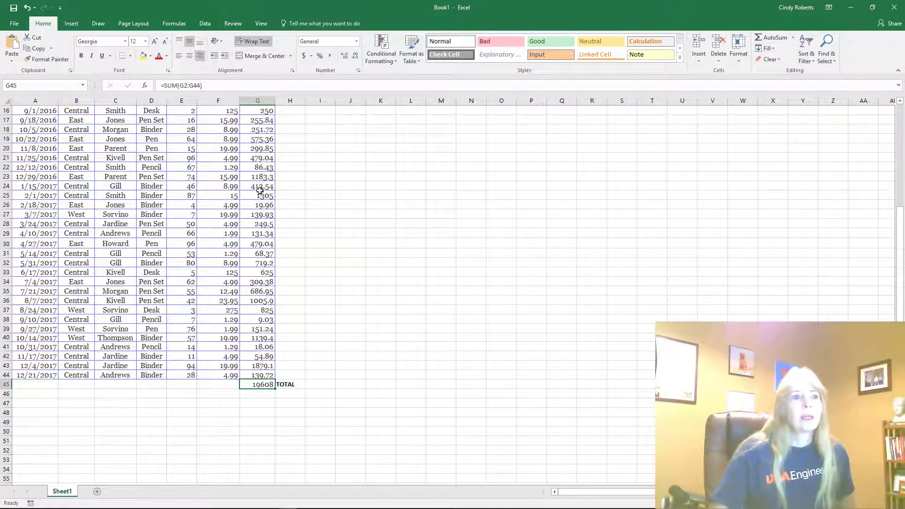
scroll(283, 231, "up", 5)
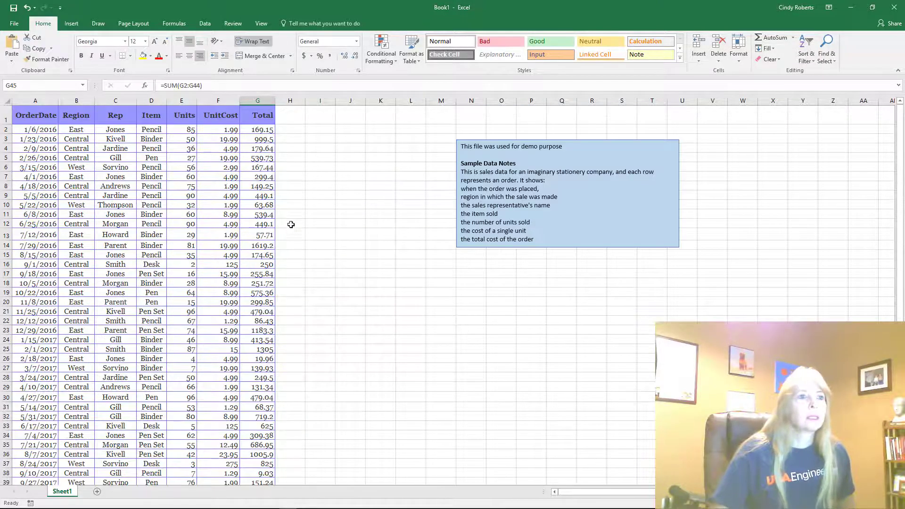
left_click(262, 129, "shift")
scroll(299, 264, "down", 6)
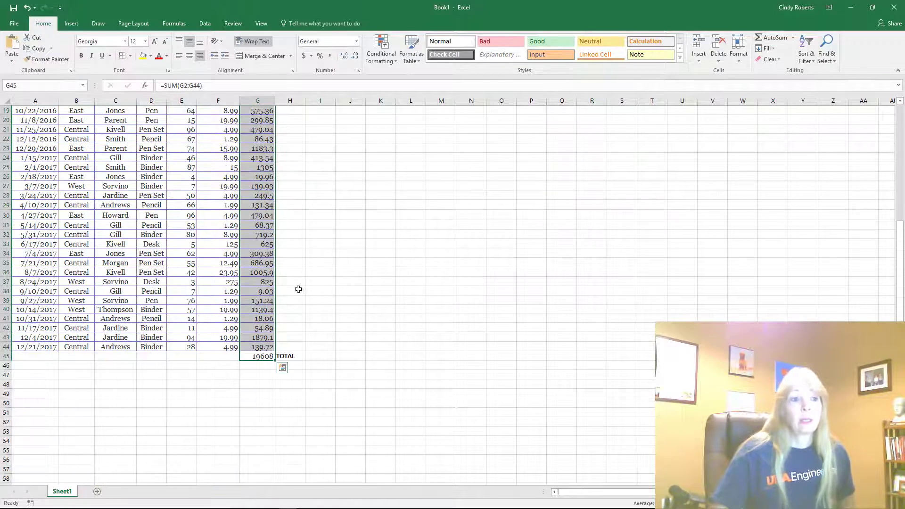
left_click(265, 358)
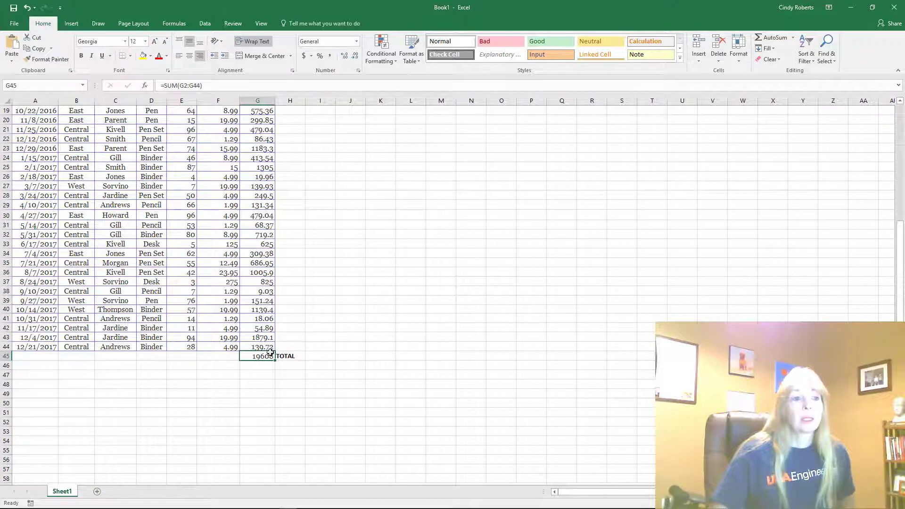
scroll(311, 234, "up", 6)
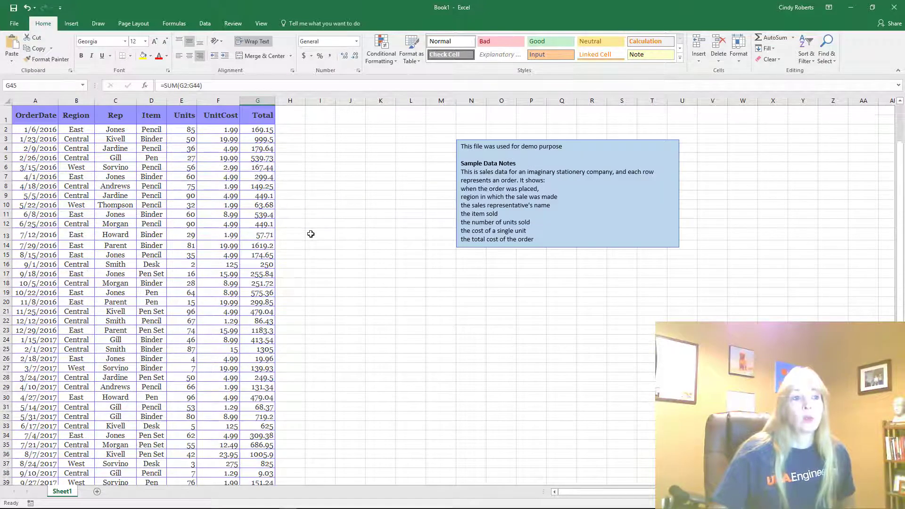
left_click(263, 128, "shift")
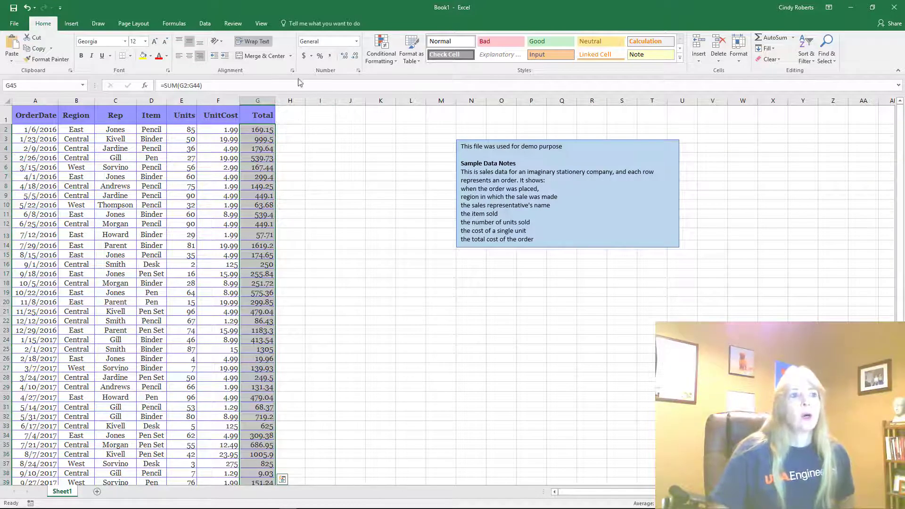
left_click(306, 57)
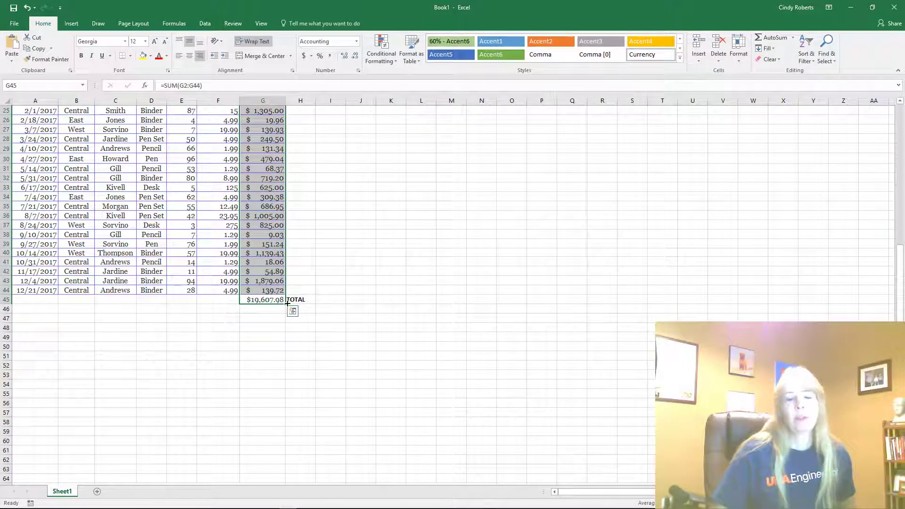
scroll(343, 365, "up", 8)
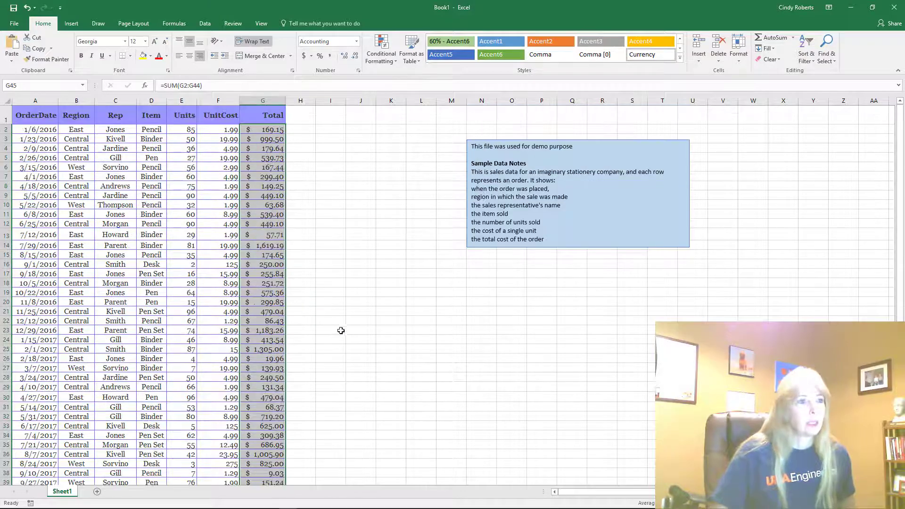
Add the column header "% sales" in H1 and widen column H so the header fits on one line
left_click(301, 122)
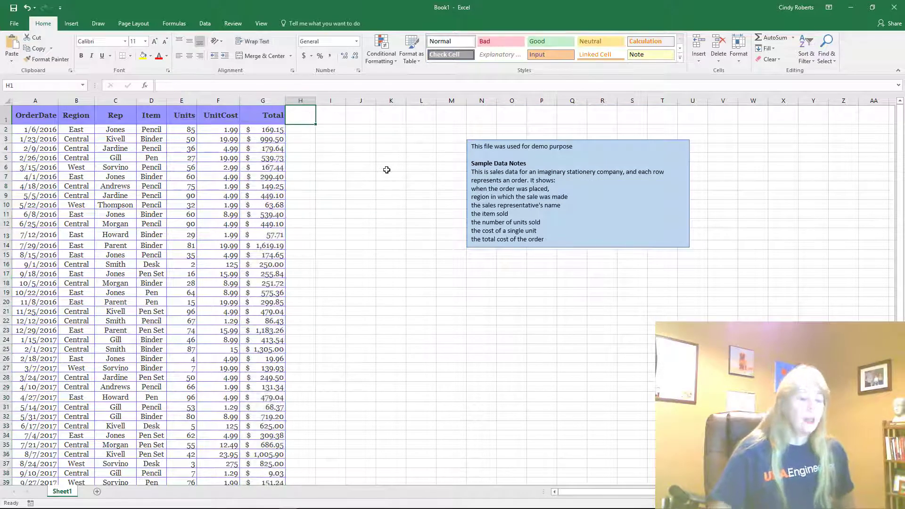
type("% sa")
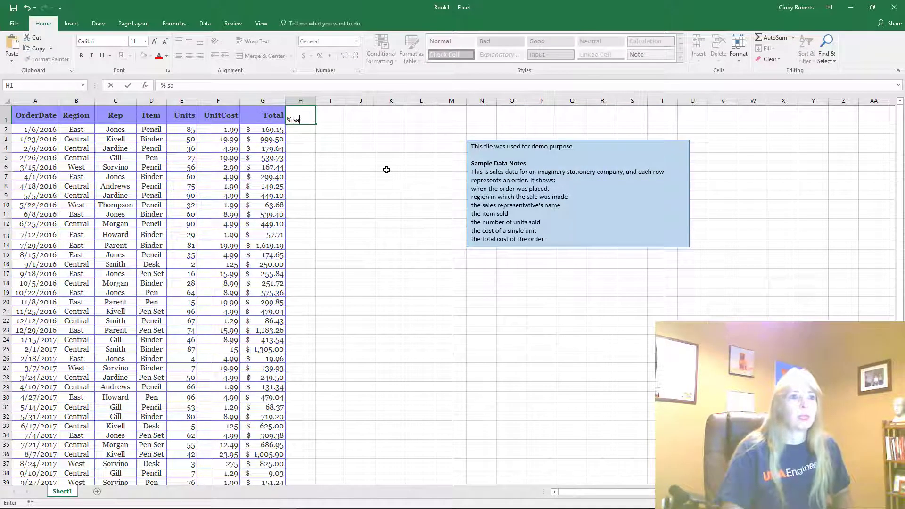
type("les")
key("Return")
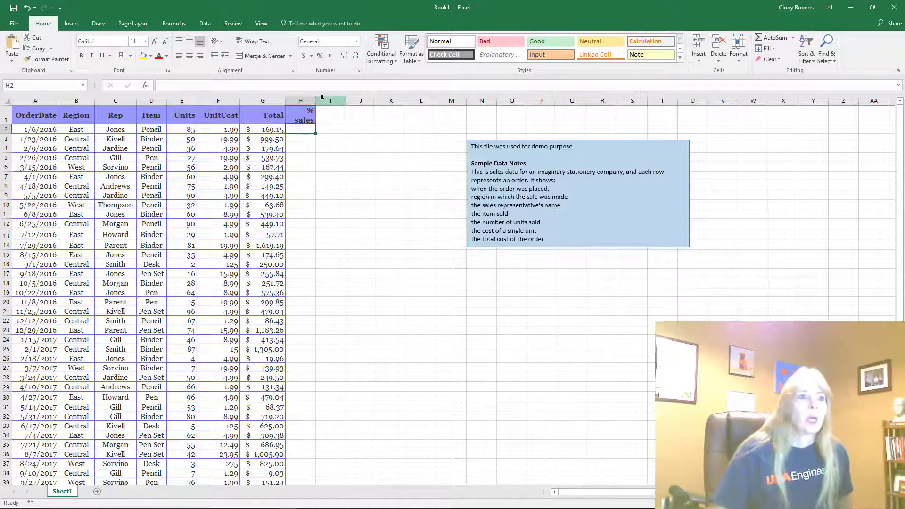
left_click_drag(316, 99, 323, 99)
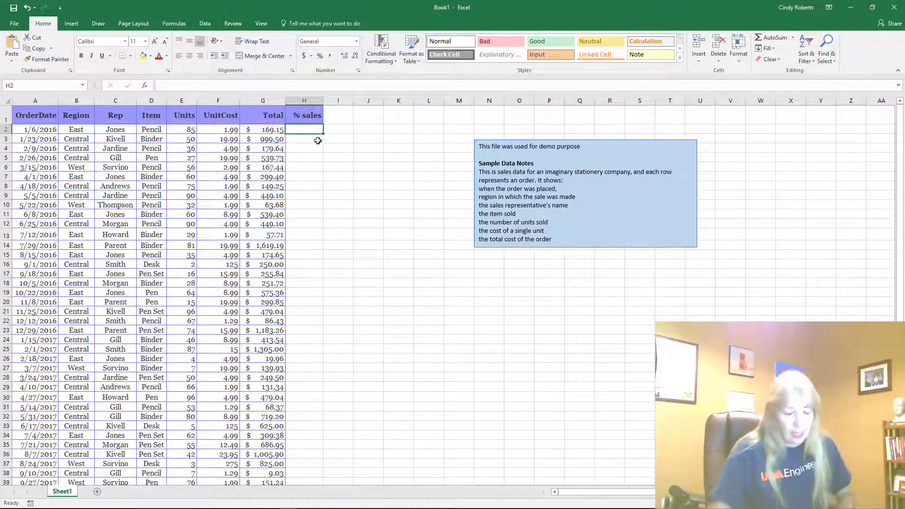
Enter the formula =G2/G45 in H2 and copy it down the % sales column through H16
type("=")
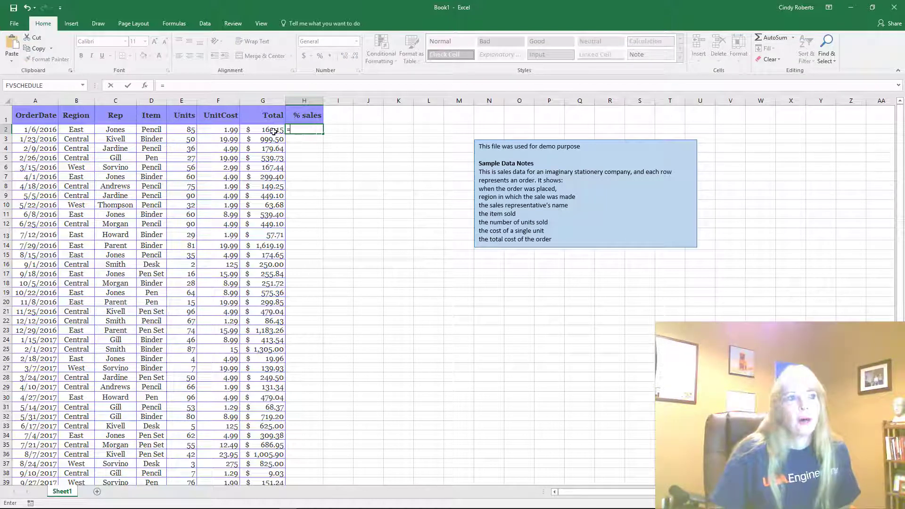
left_click(272, 133)
type("/")
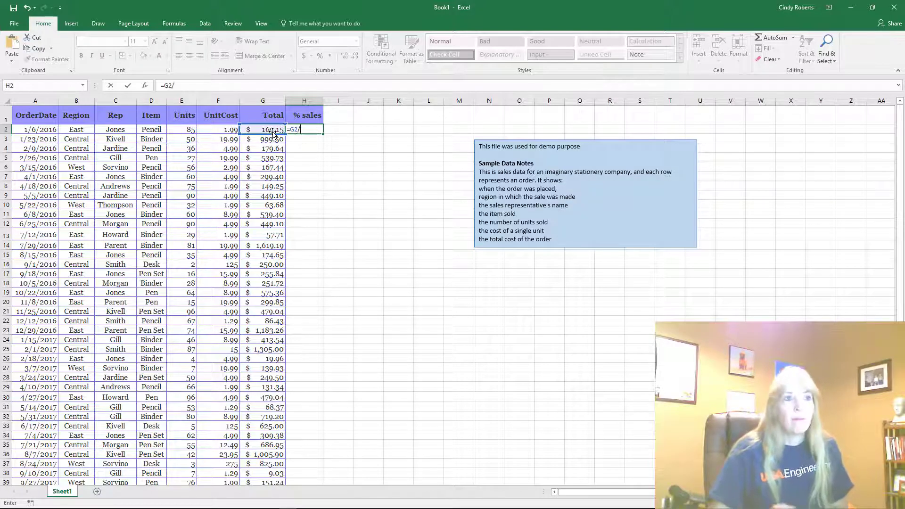
scroll(297, 242, "down", 5)
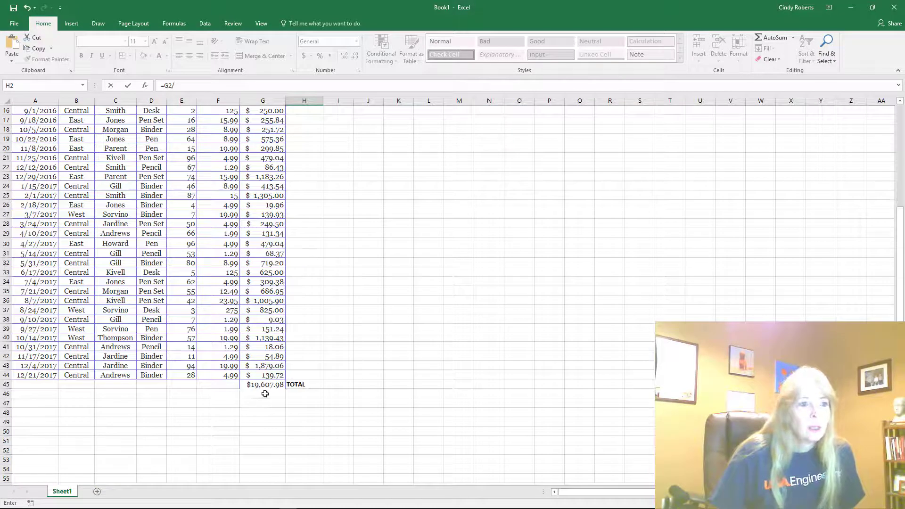
left_click(265, 385)
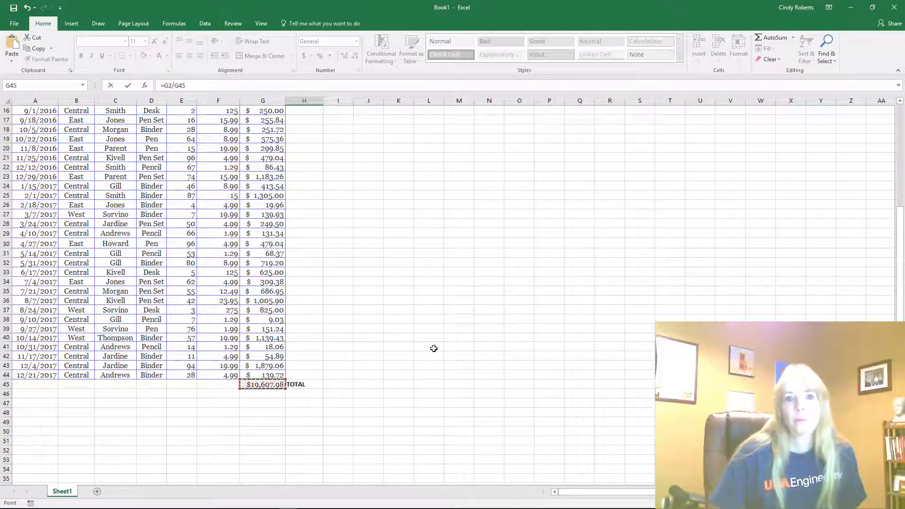
scroll(433, 347, "up", 5)
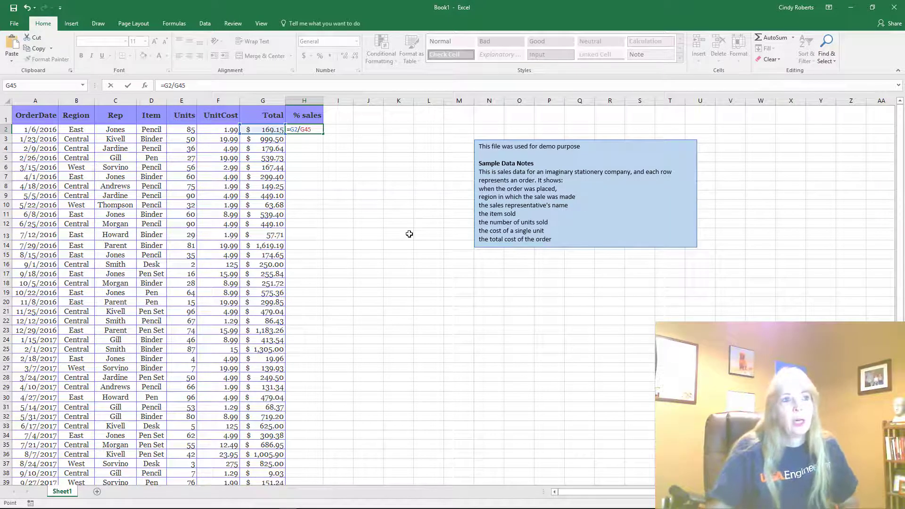
key("Return")
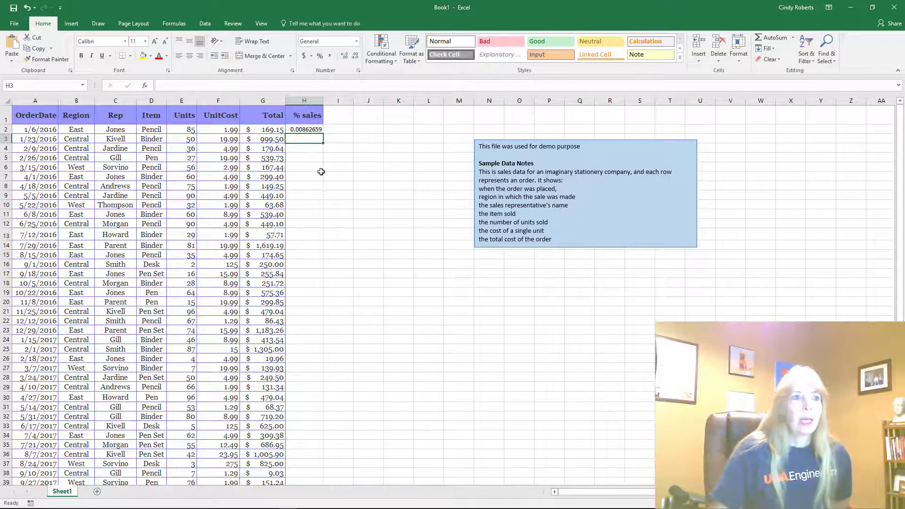
left_click(313, 130)
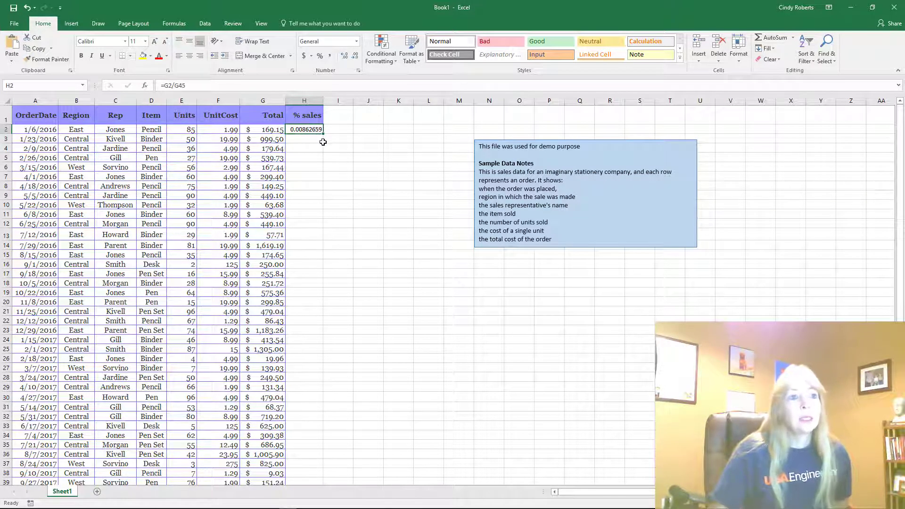
left_click_drag(323, 136, 327, 268)
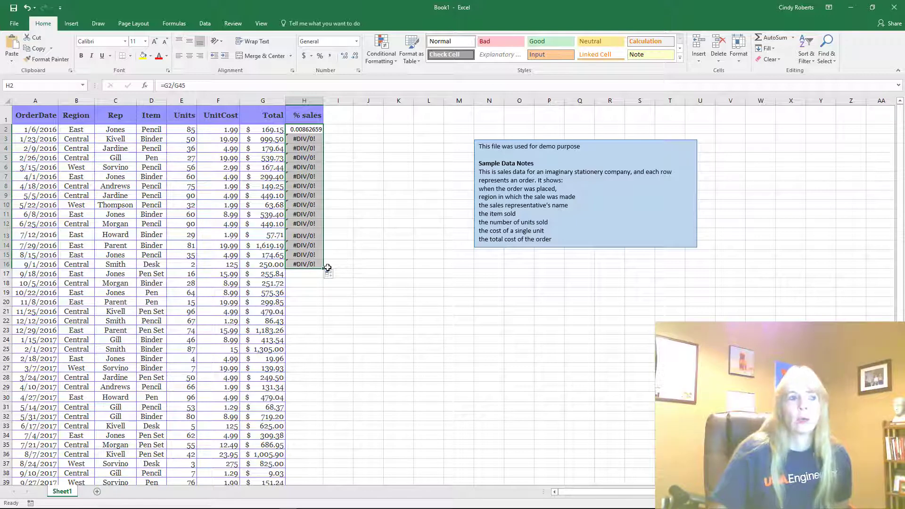
Examine the copied formulas in H3 and H4 and the cells below the grand total that they refer to
left_click(306, 131)
double_click(307, 139)
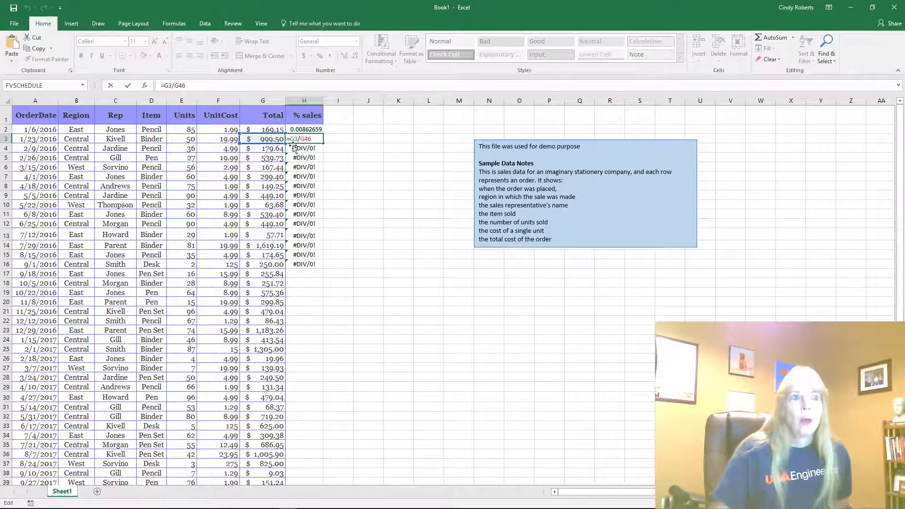
key("Escape")
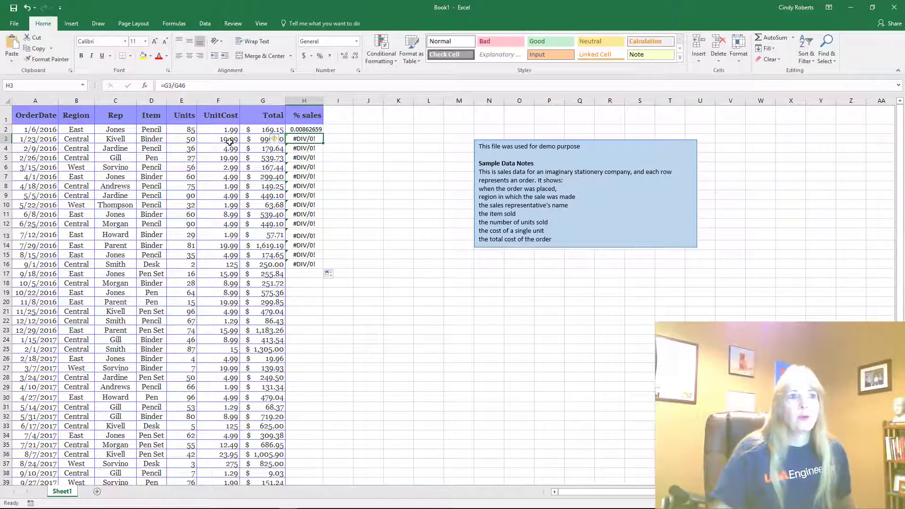
left_click(262, 159)
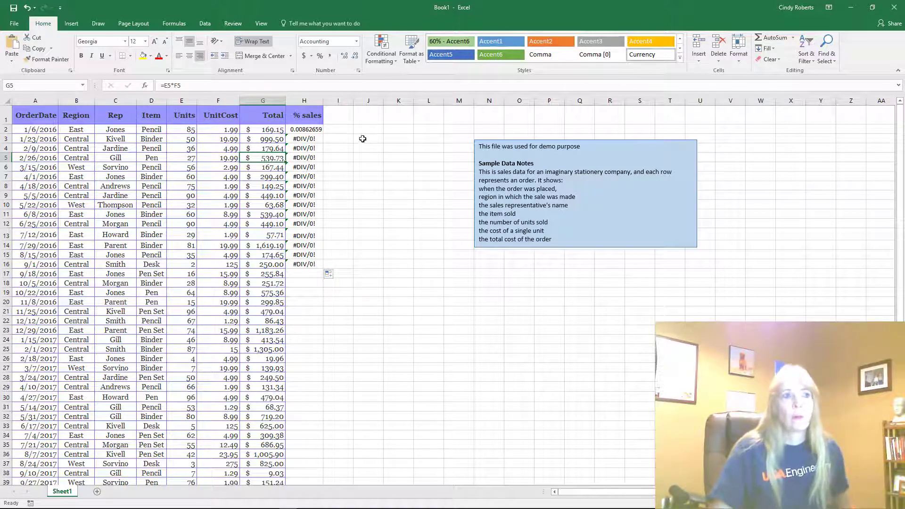
double_click(310, 139)
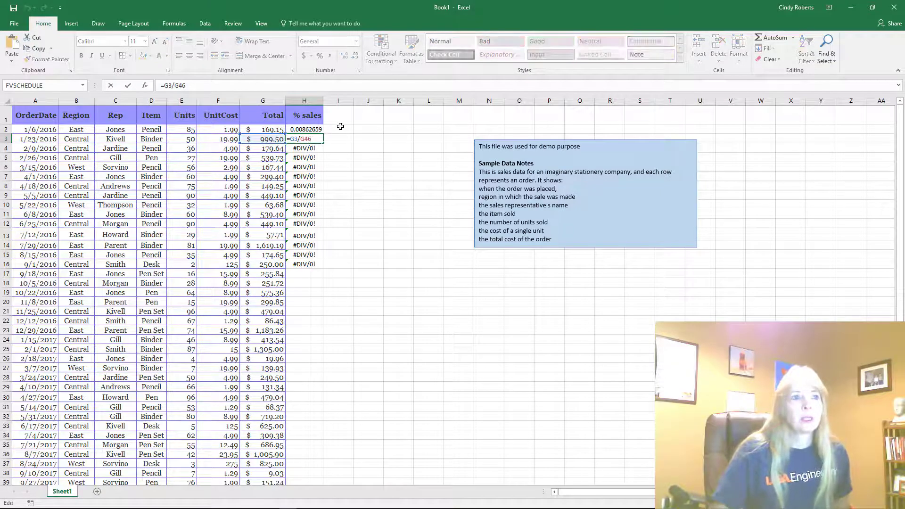
scroll(326, 249, "down", 7)
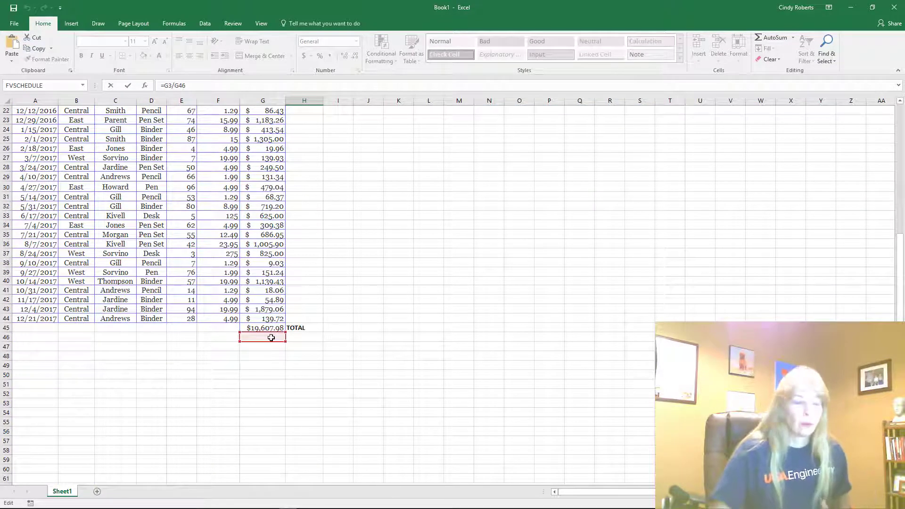
key("Return")
double_click(301, 148)
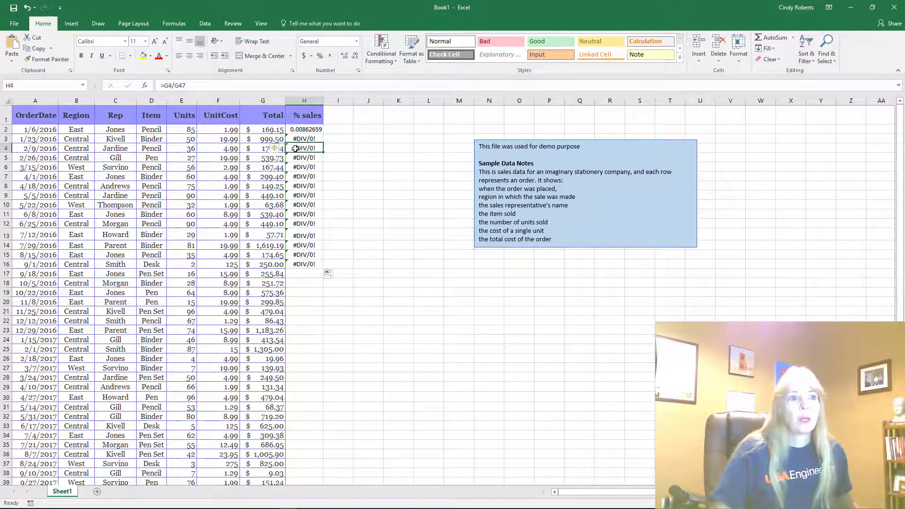
scroll(340, 356, "down", 9)
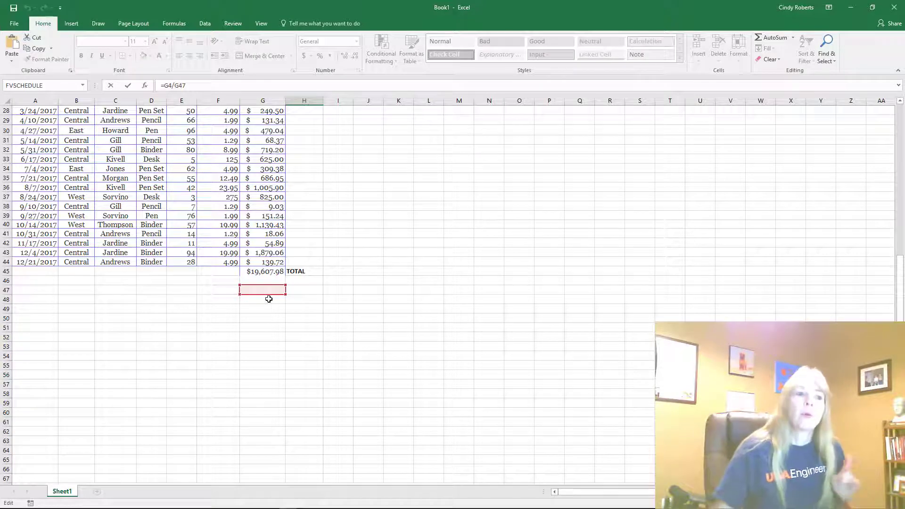
key("Escape")
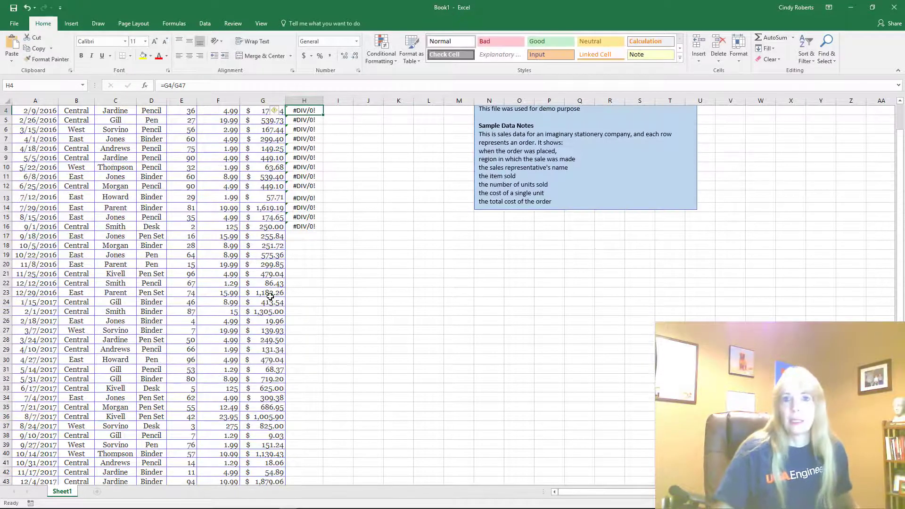
Highlight the grand total cell G45 with a yellow fill
scroll(286, 295, "down", 7)
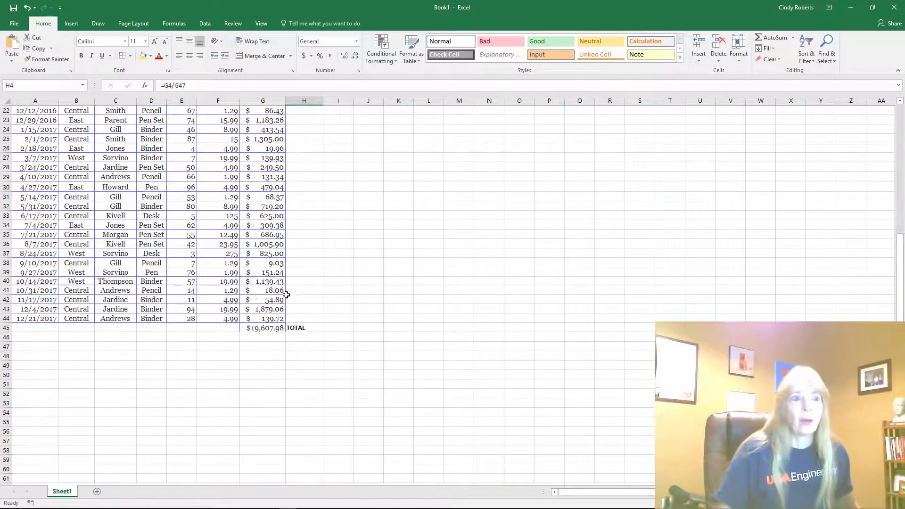
left_click(264, 328)
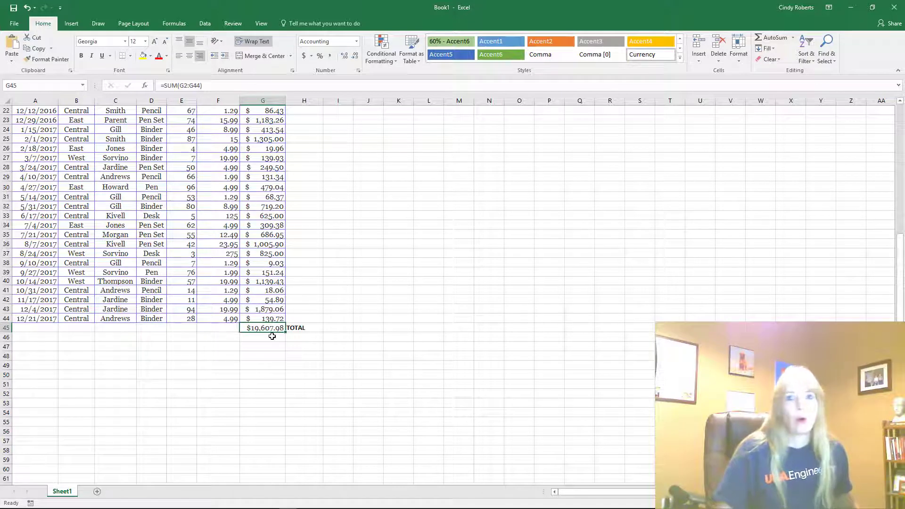
left_click(143, 56)
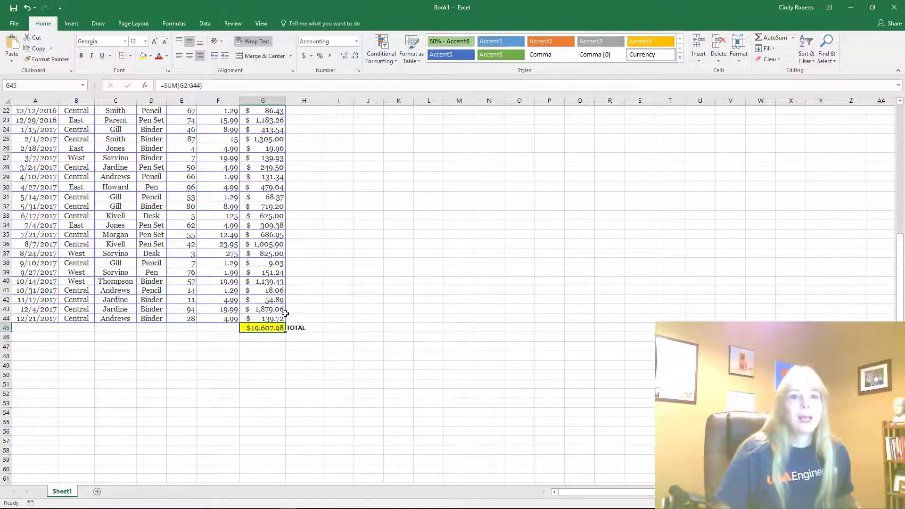
Replace the formula in H2 with =G2/$G$45, using an absolute reference to the highlighted grand total
scroll(349, 302, "up", 7)
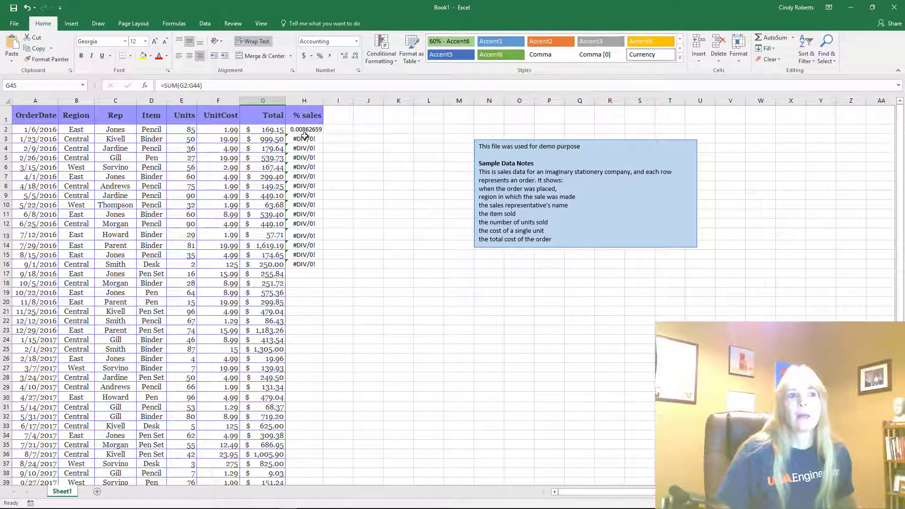
left_click(302, 130)
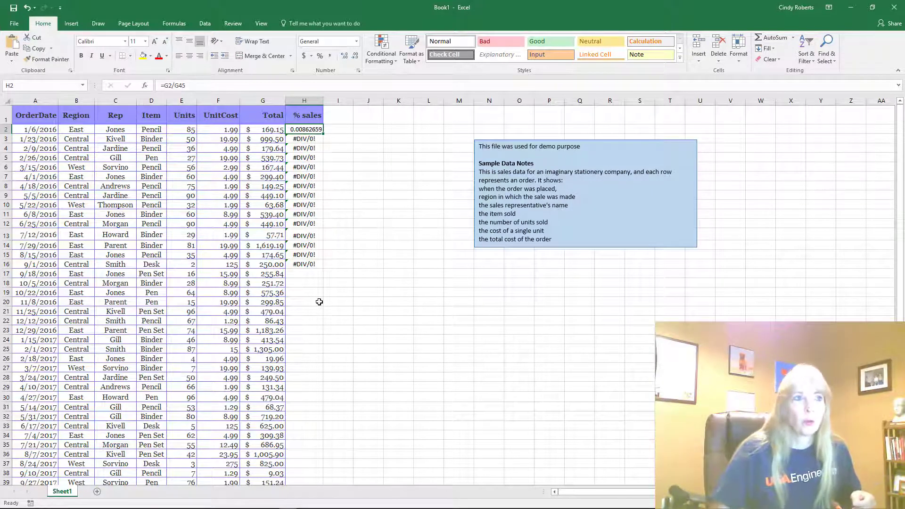
scroll(320, 302, "down", 7)
left_click(266, 327)
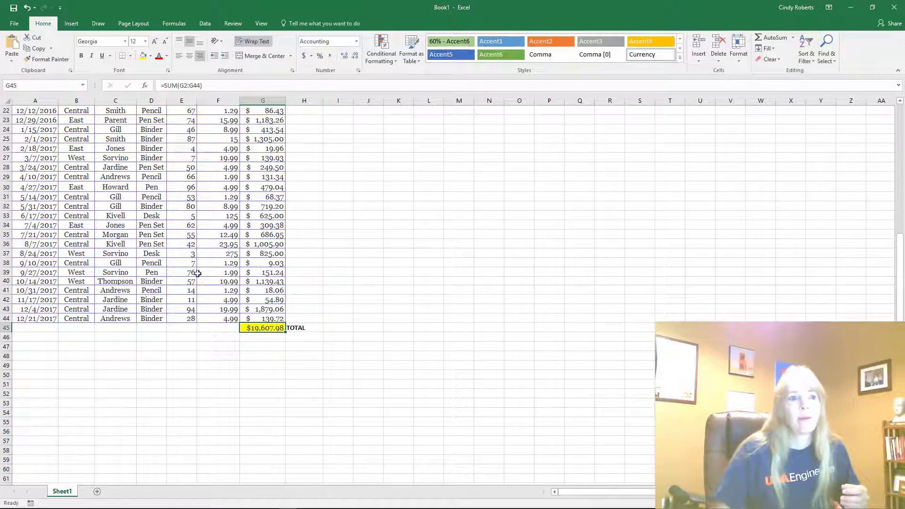
scroll(225, 119, "up", 7)
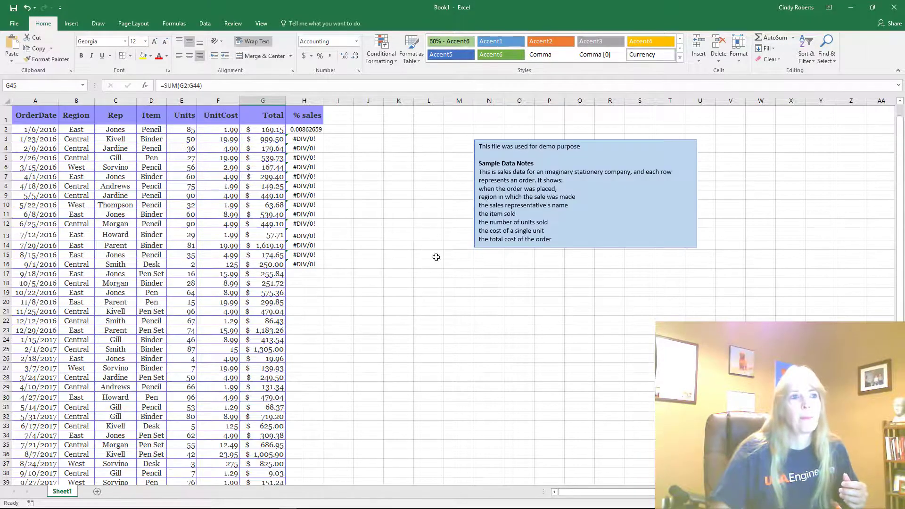
left_click(306, 129)
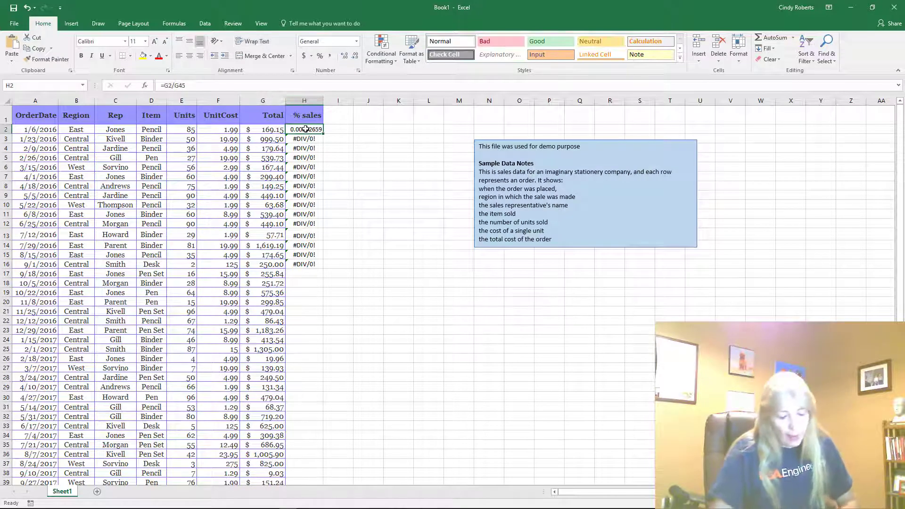
type("=")
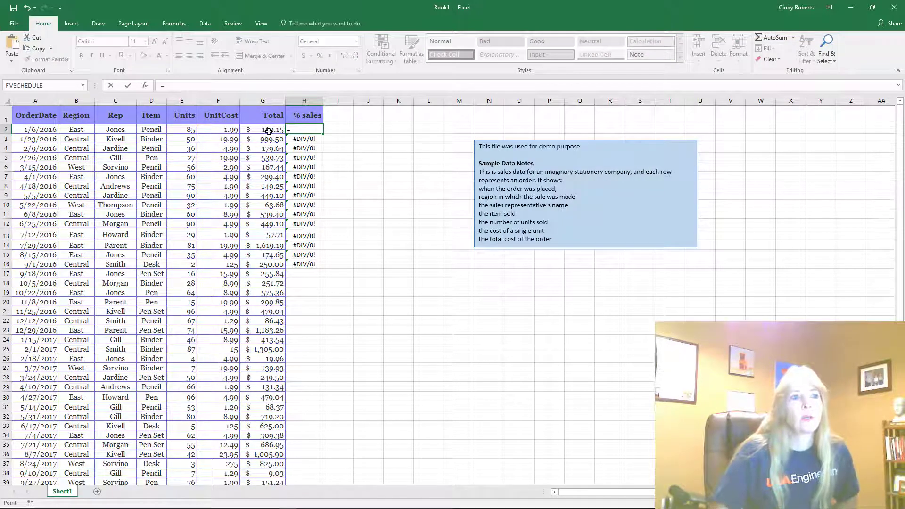
left_click(268, 132)
type("/")
scroll(304, 253, "down", 5)
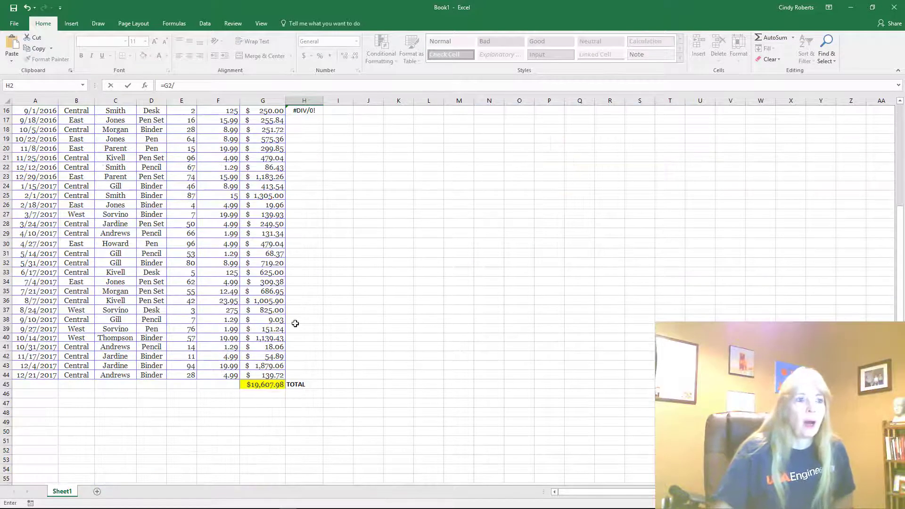
left_click(264, 383)
scroll(399, 256, "up", 5)
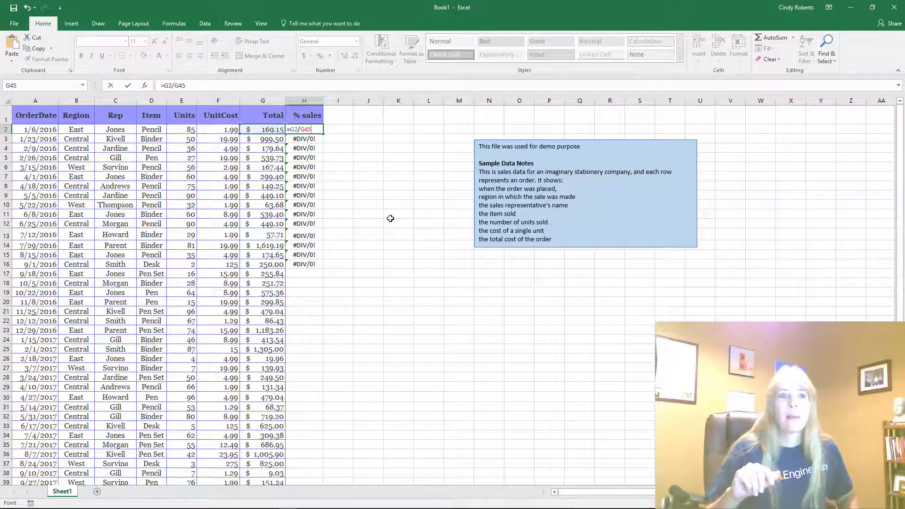
key("F4")
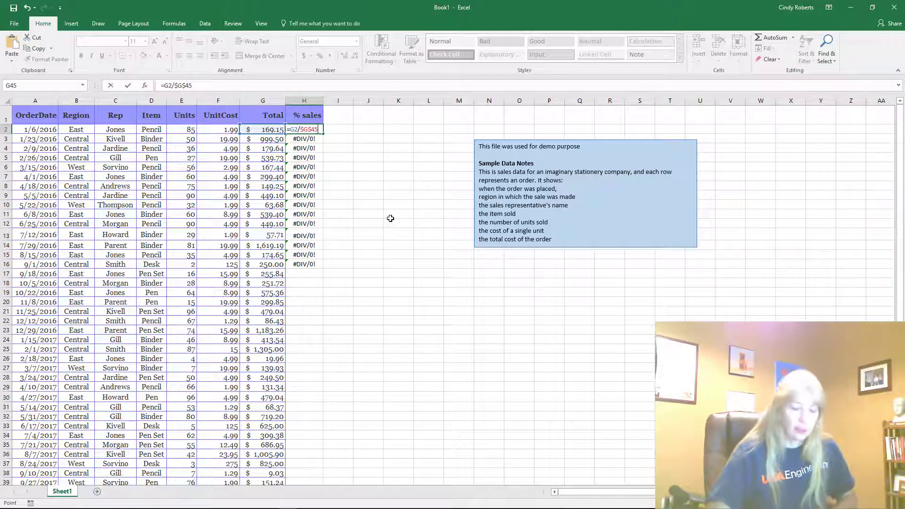
key("ctrl+Return")
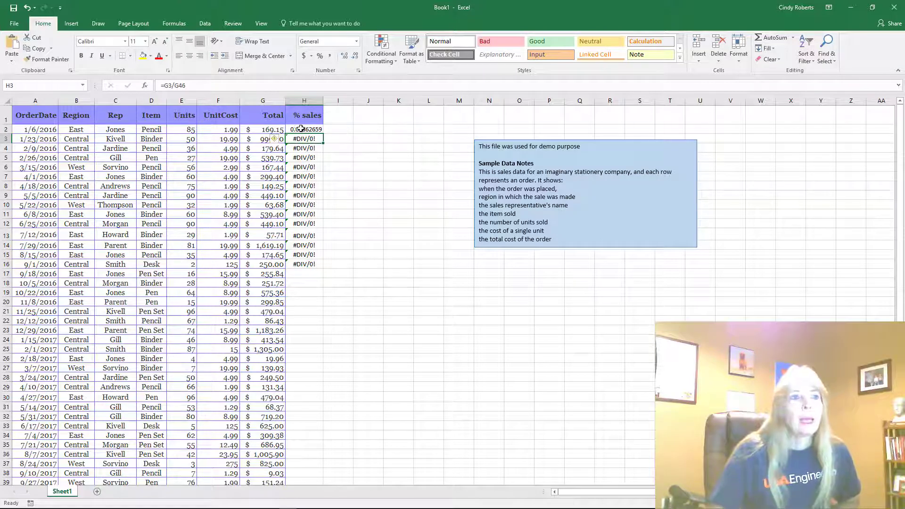
Copy the H2 formula down through H44 and check the references in H40, H23 and H24
left_click_drag(323, 134, 319, 462)
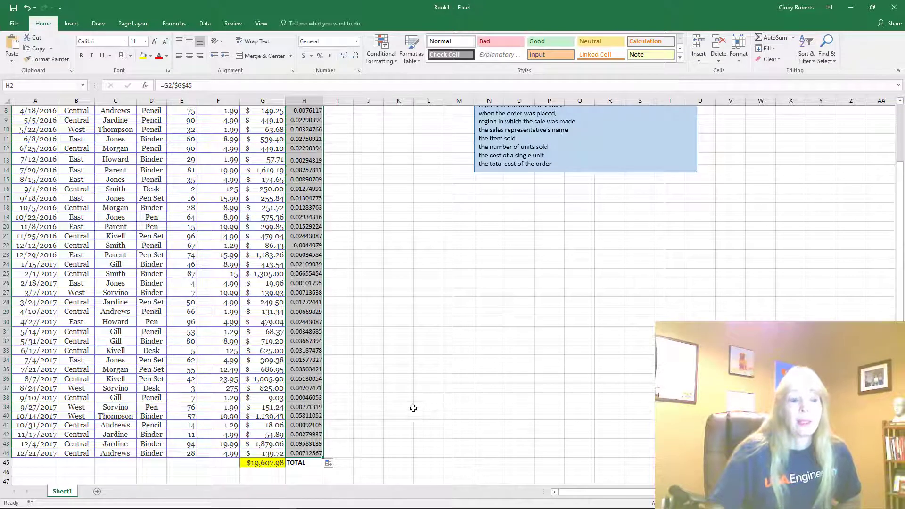
double_click(300, 418)
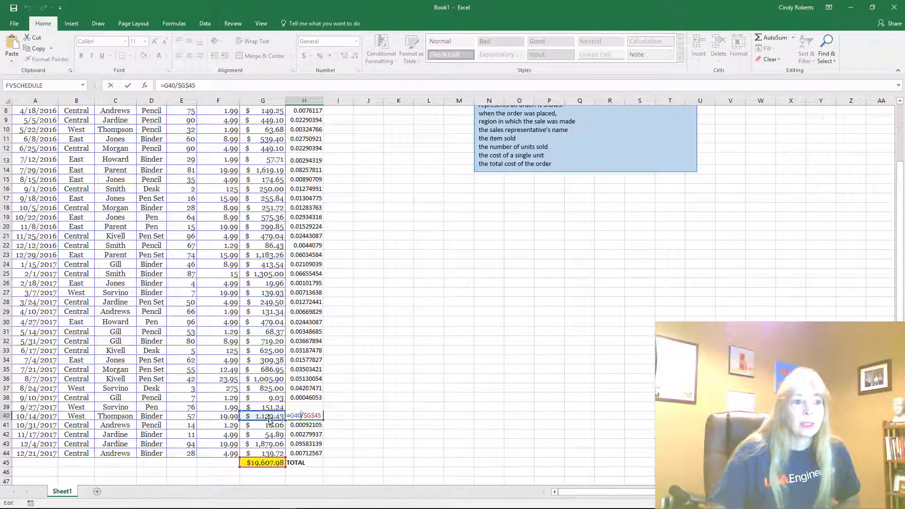
key("Return")
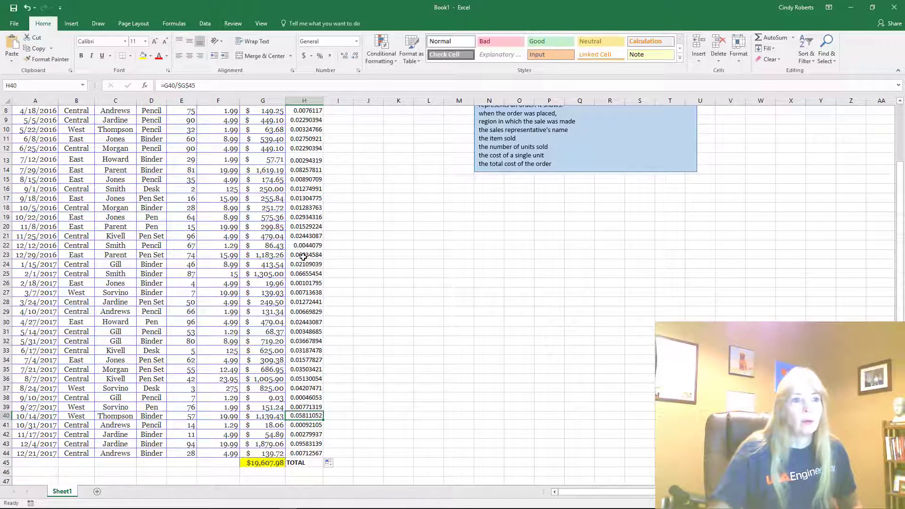
double_click(304, 255)
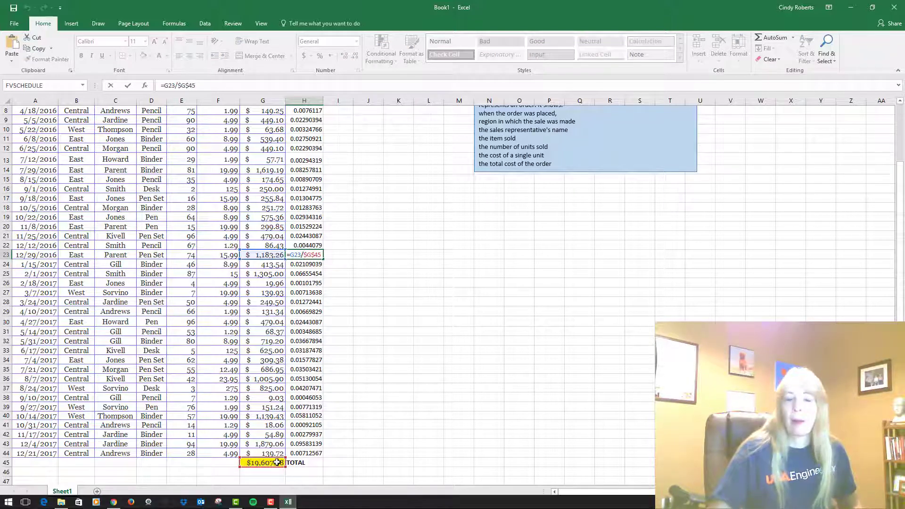
key("Return")
double_click(309, 266)
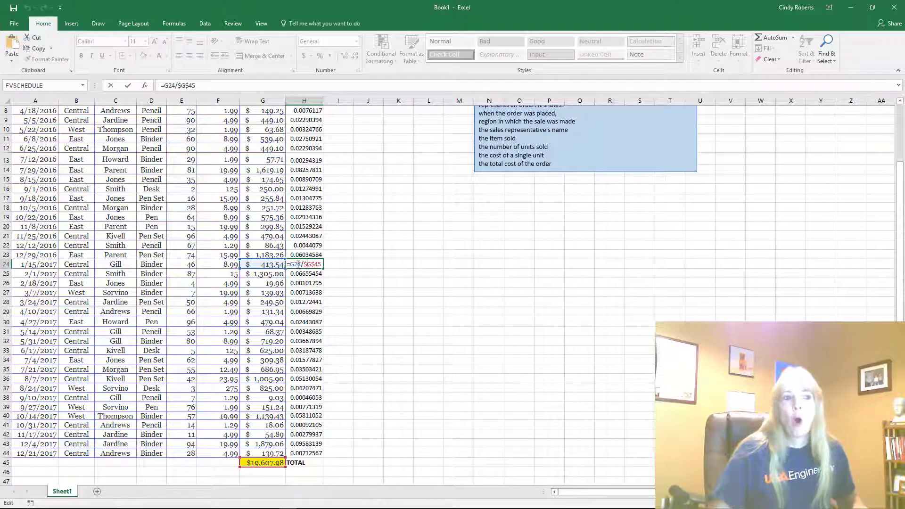
key("ctrl+Return")
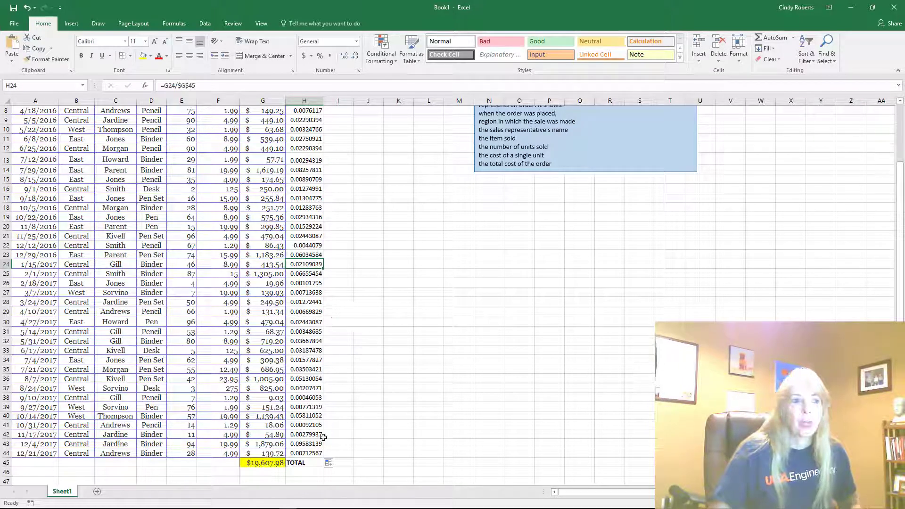
Format the sales shares in H2:H44 as percentages with two decimal places
left_click(313, 451)
scroll(285, 372, "up", 3)
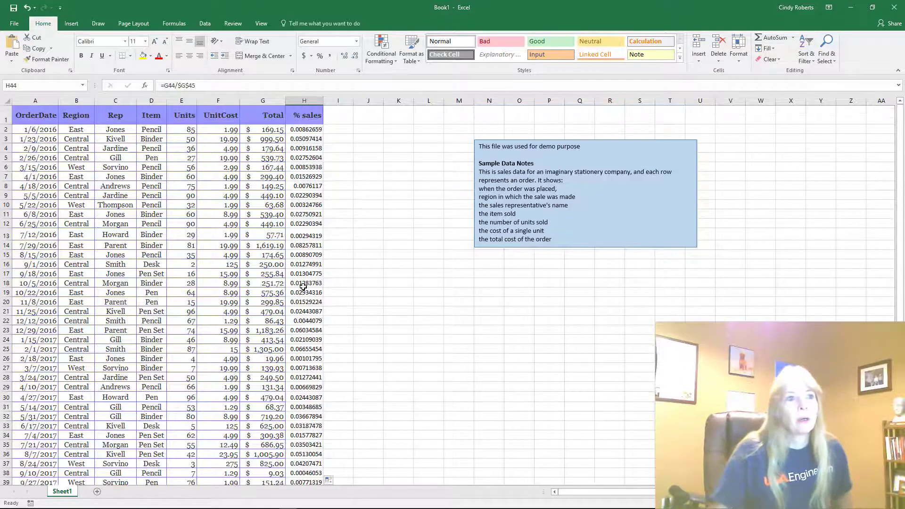
left_click(313, 132, "shift")
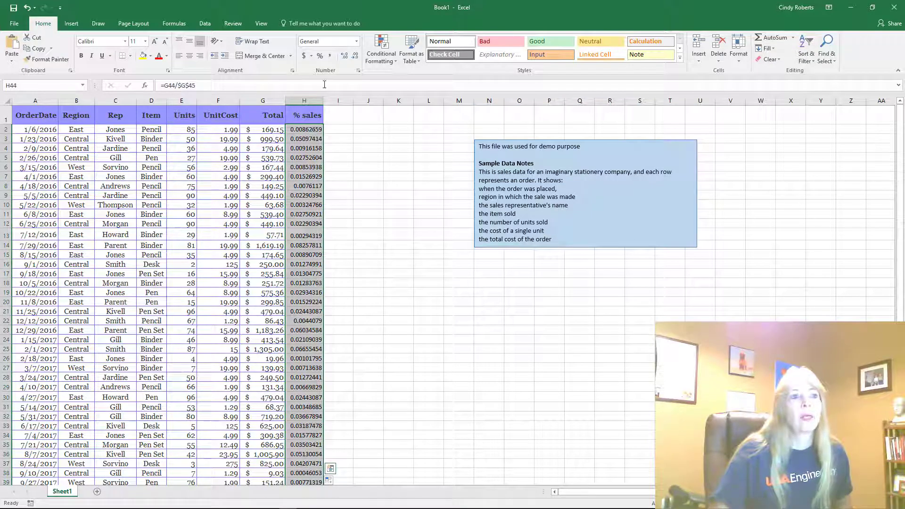
left_click(319, 57)
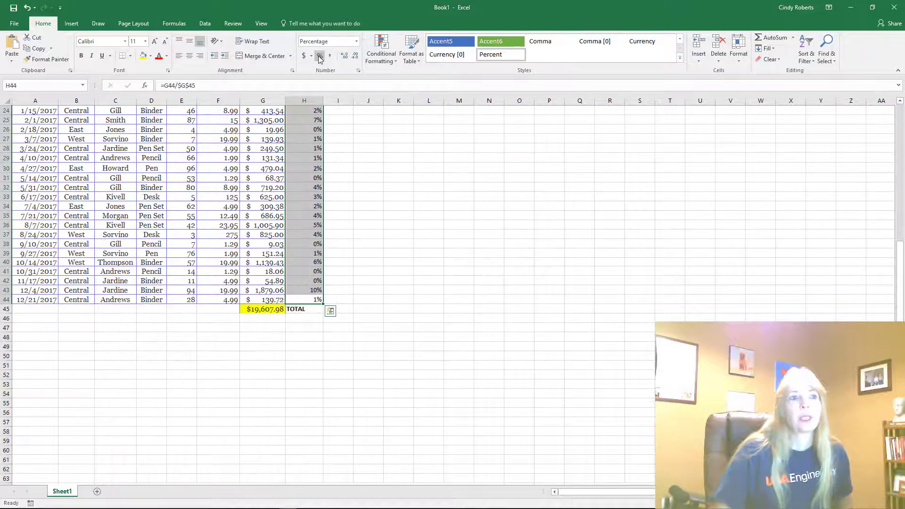
scroll(425, 165, "up", 7)
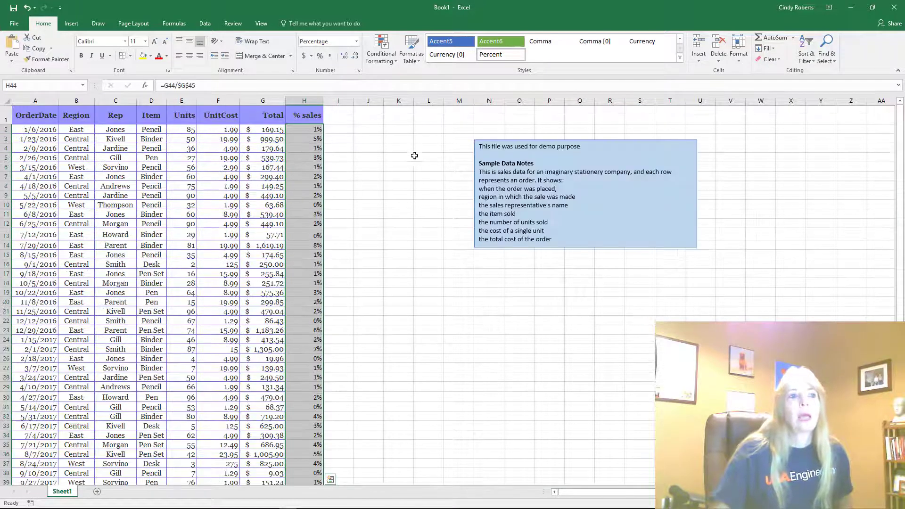
left_click(345, 55)
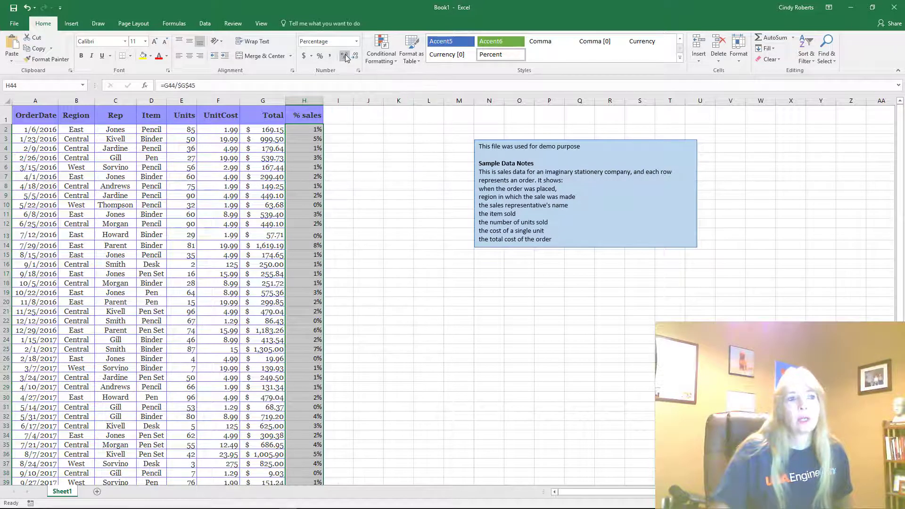
left_click(345, 55)
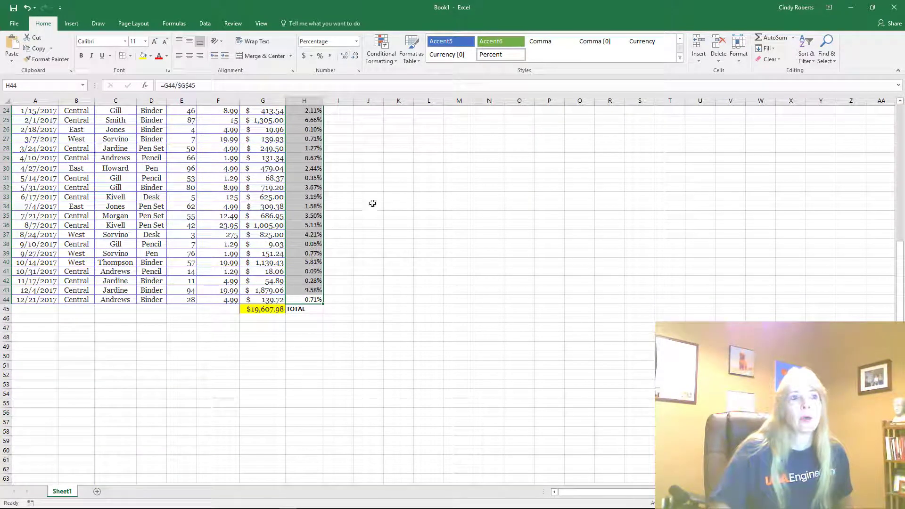
scroll(319, 245, "up", 8)
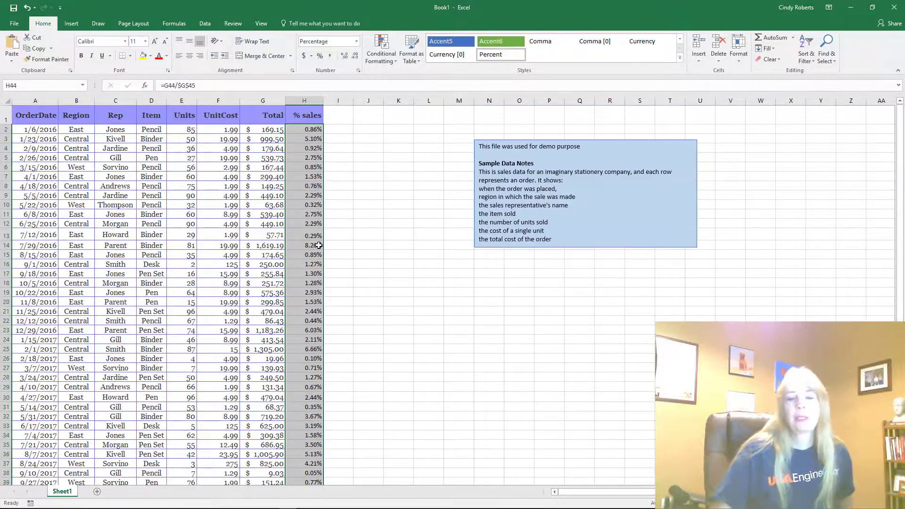
Delete the TOTAL label from cell H45, beside the grand total
scroll(365, 332, "down", 4)
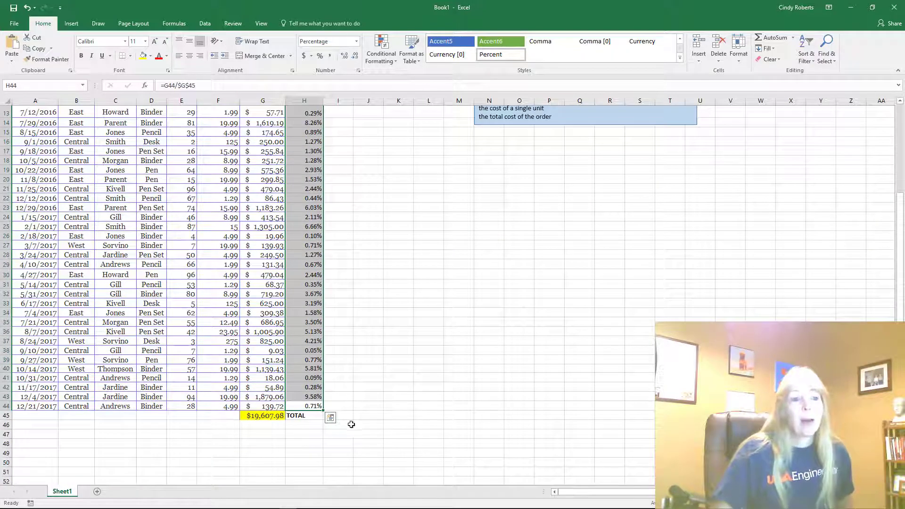
left_click(304, 417)
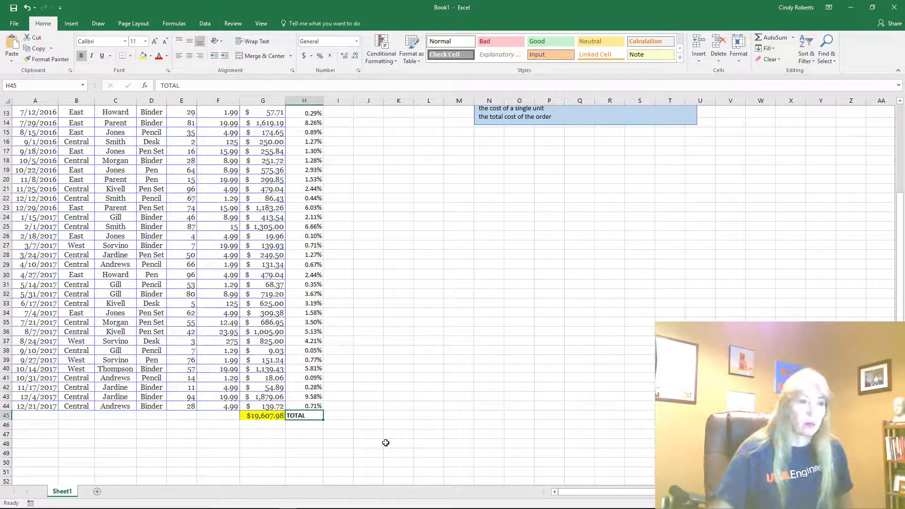
key("Delete")
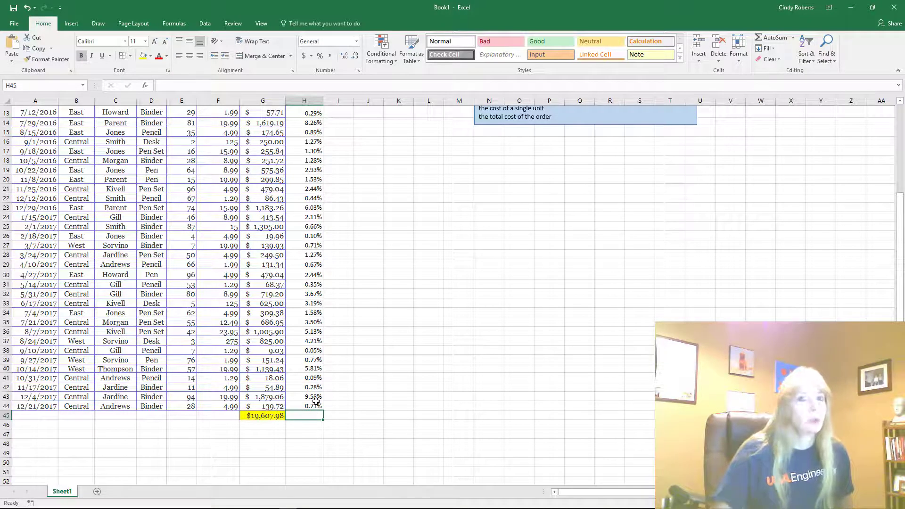
Copy the grand total formula from G45 into H45 to sum H2:H44, and format the result as a percentage
left_click(261, 415)
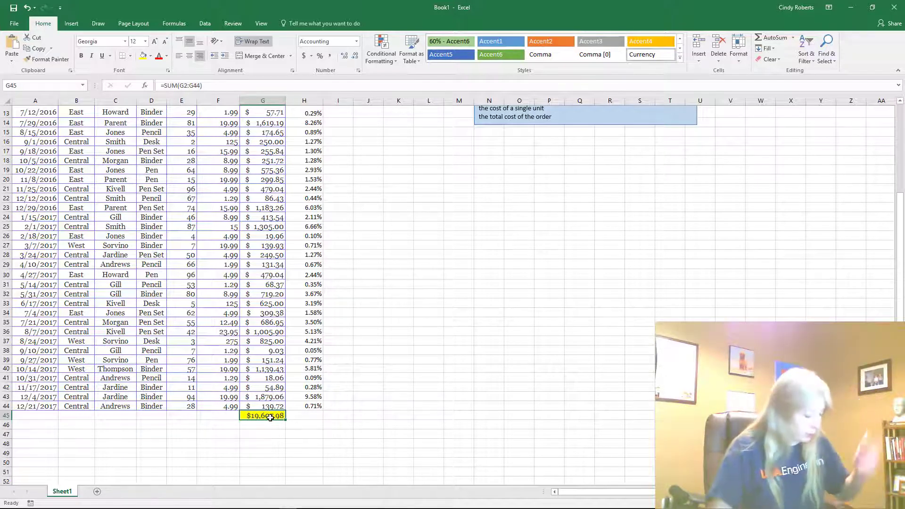
key("ctrl+c")
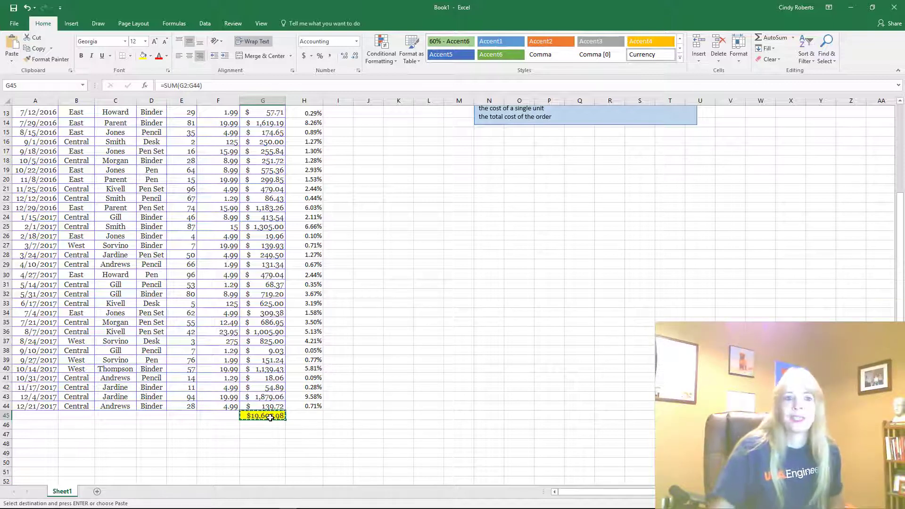
left_click(314, 416)
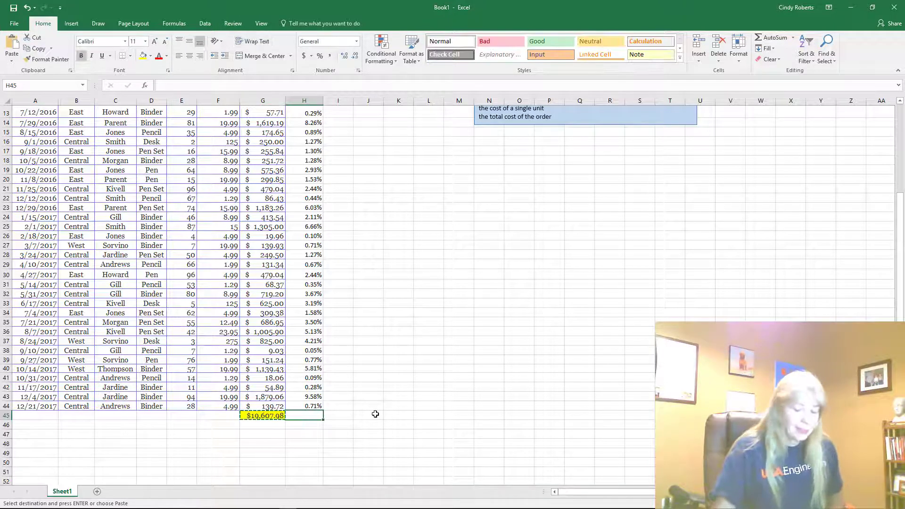
key("ctrl+v")
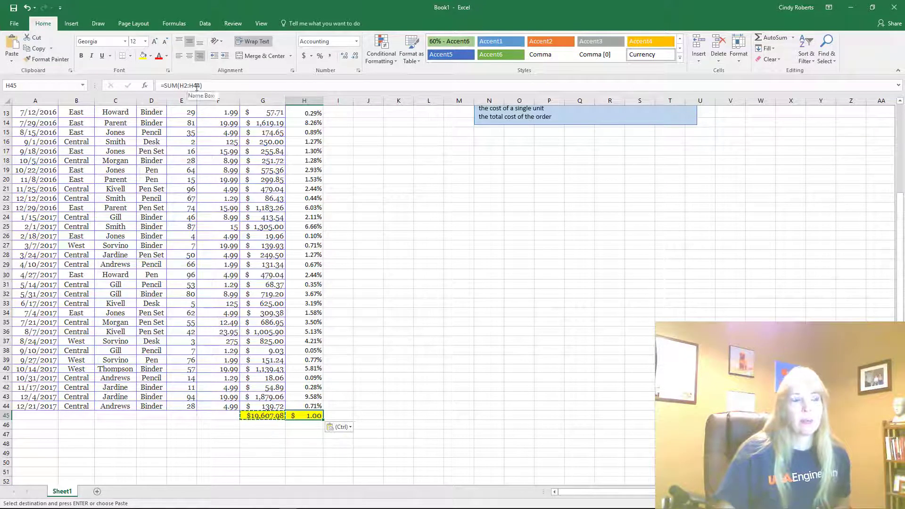
left_click(321, 55)
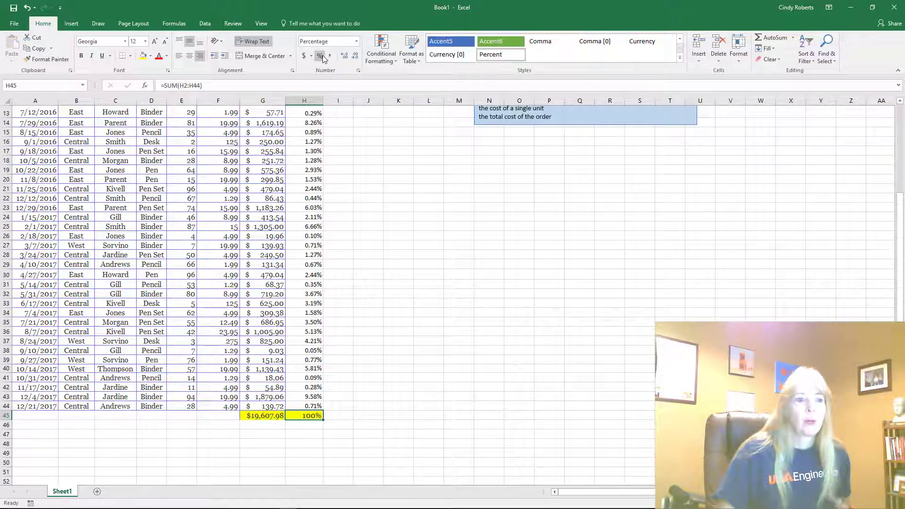
left_click(384, 329)
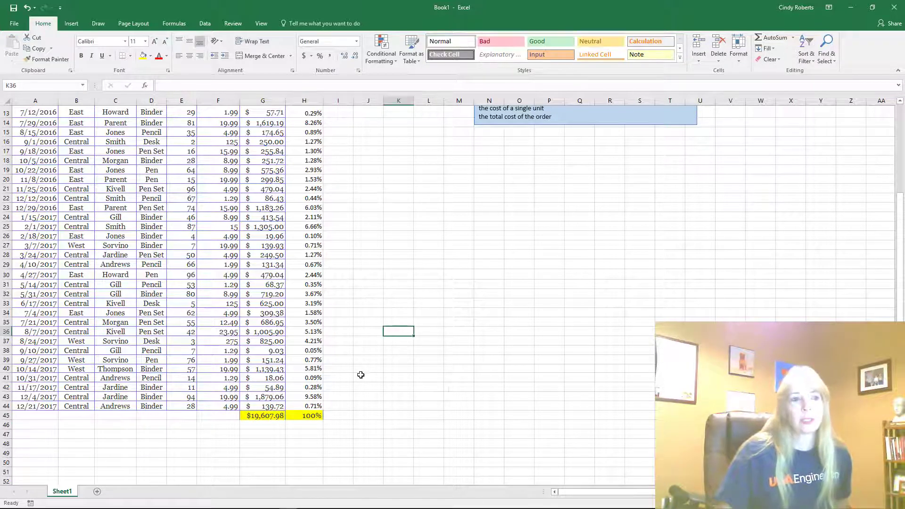
Select the order table A1:H44 without the total row and sort it by OrderDate from oldest to newest
scroll(359, 367, "up", 4)
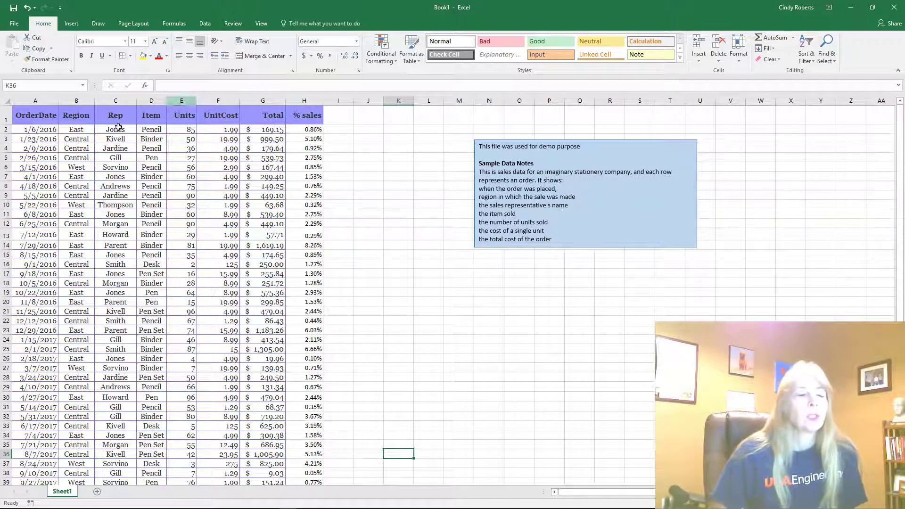
left_click(31, 115)
left_click_drag(54, 131, 314, 401)
scroll(142, 189, "down", 4)
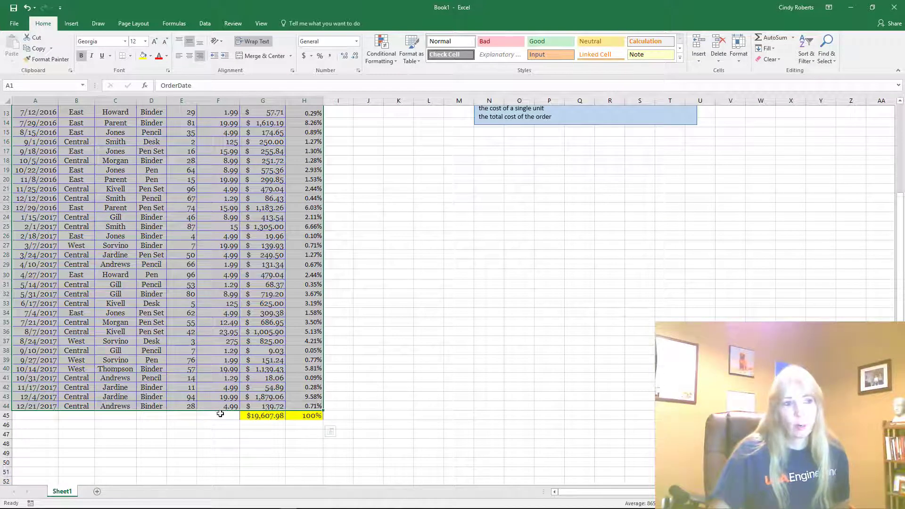
scroll(386, 307, "up", 4)
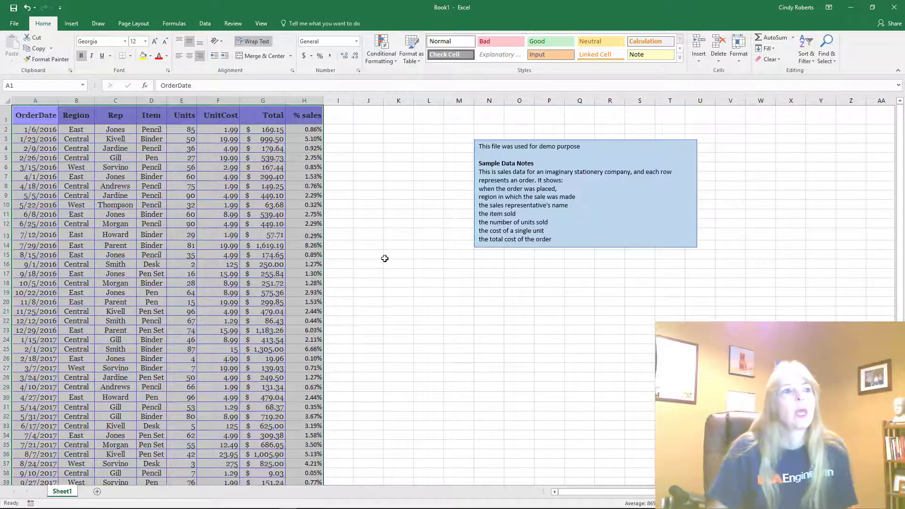
left_click(205, 23)
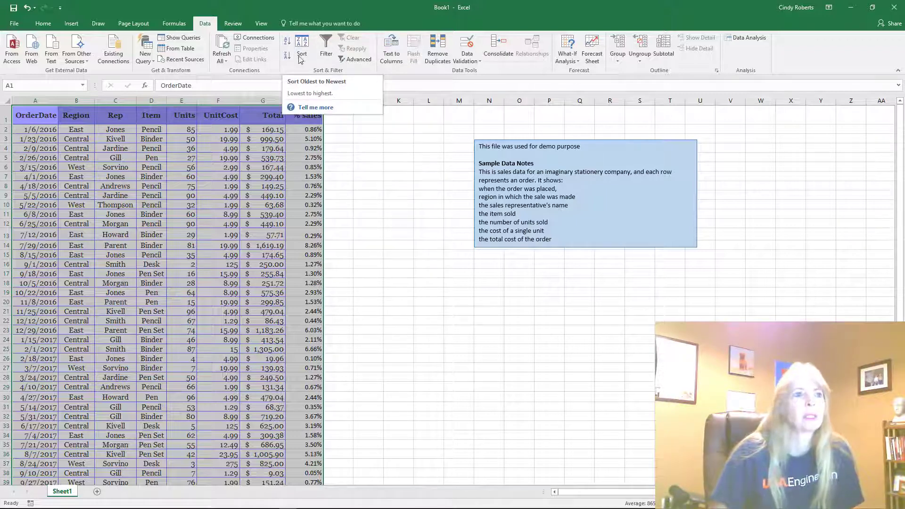
left_click(287, 43)
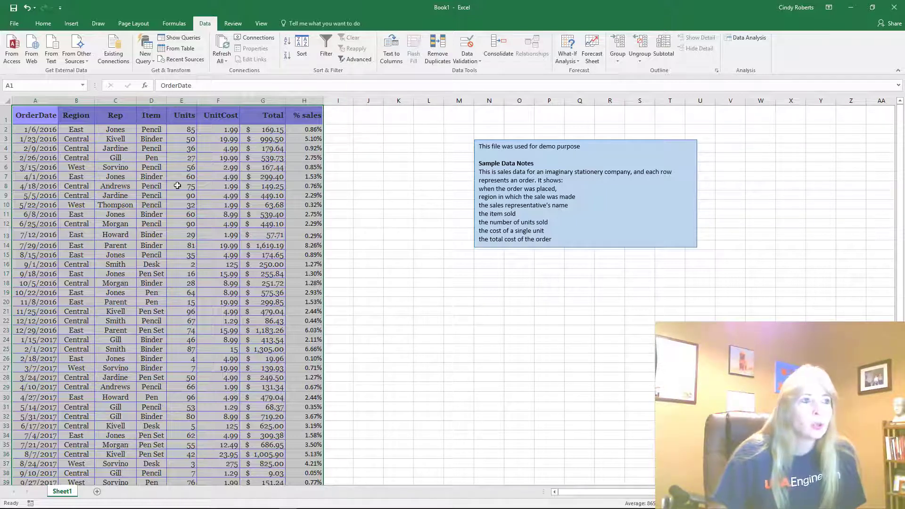
Sort the selected orders by Rep and then by Item, both by value from A to Z, and check the resulting row order
left_click(302, 43)
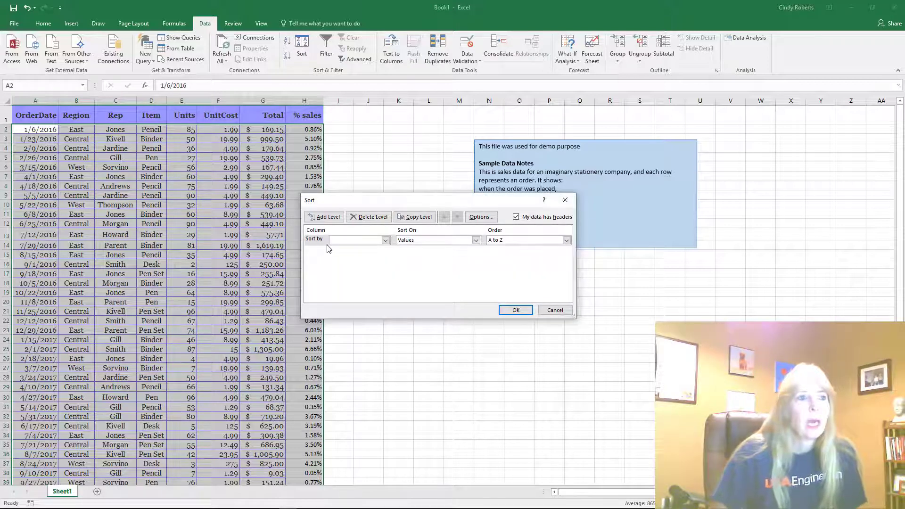
left_click(386, 241)
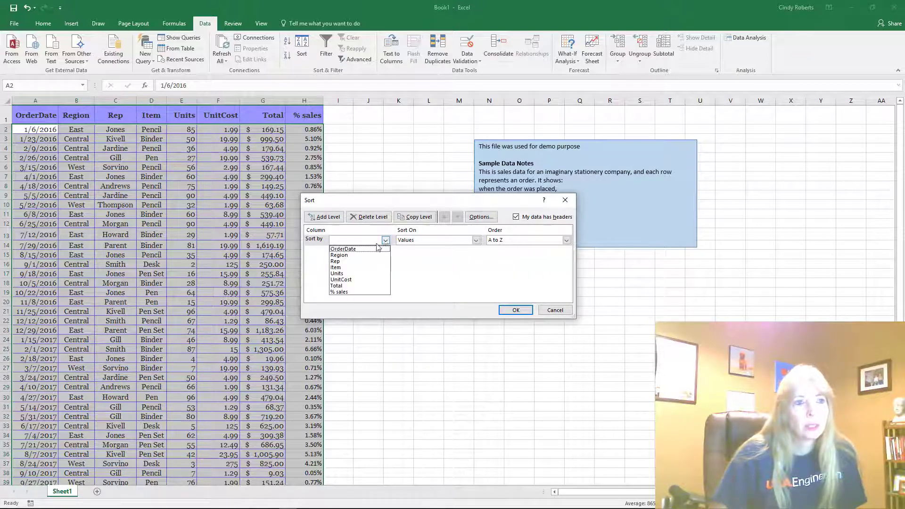
left_click(348, 261)
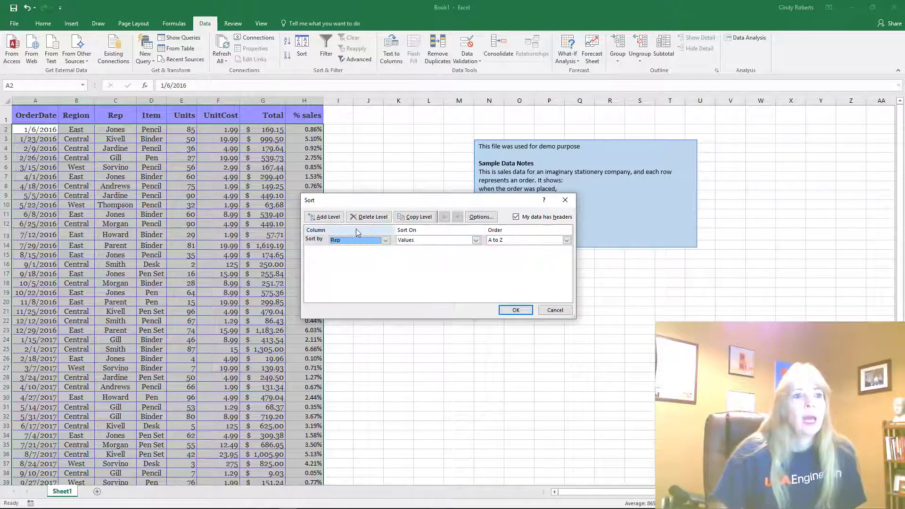
left_click(332, 218)
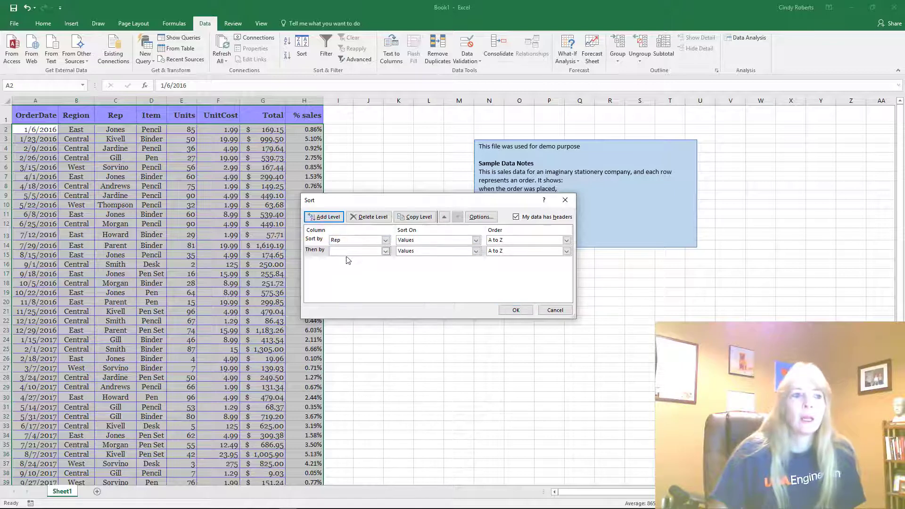
left_click(385, 252)
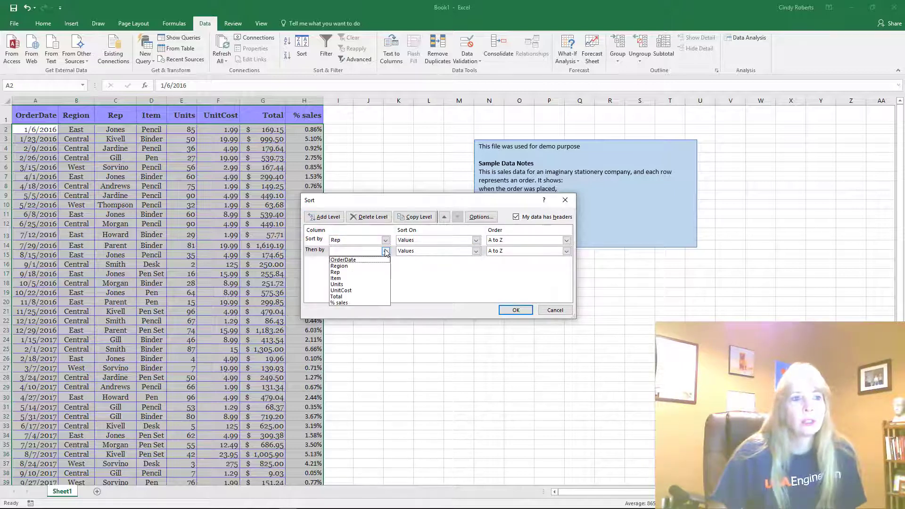
left_click(345, 279)
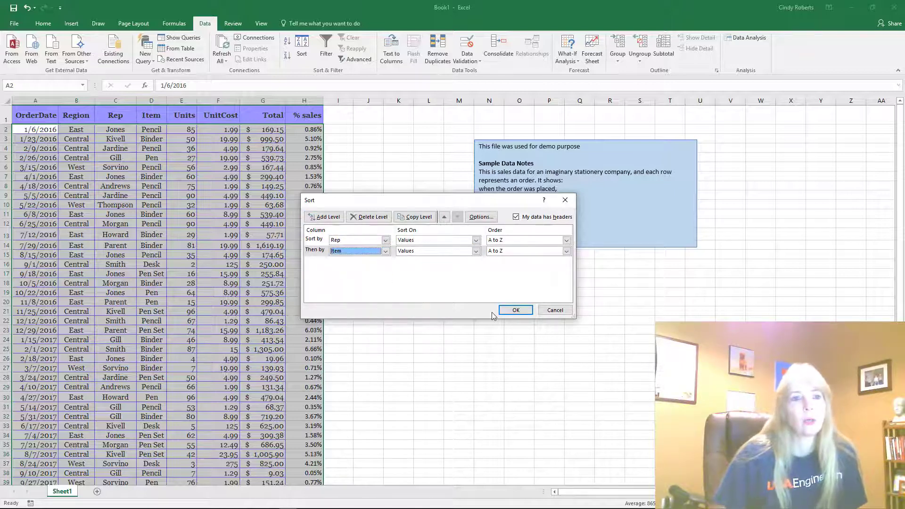
left_click(515, 309)
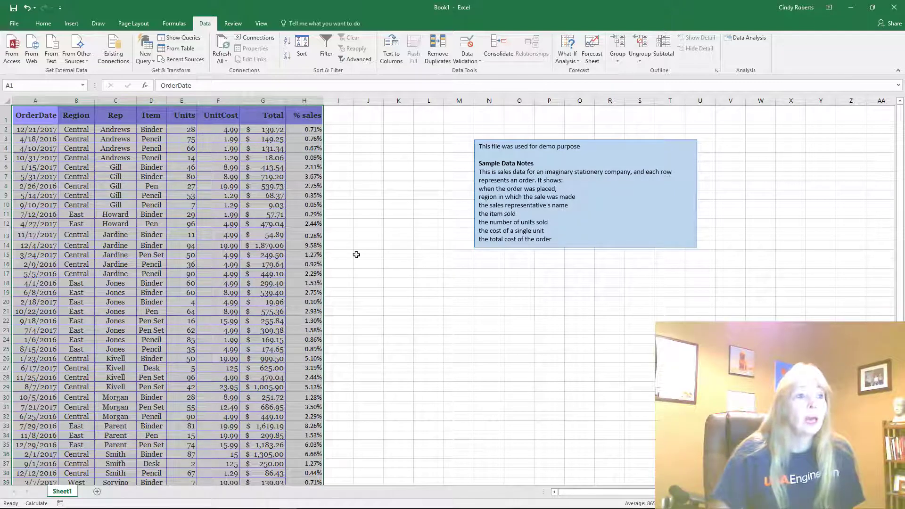
left_click(113, 128)
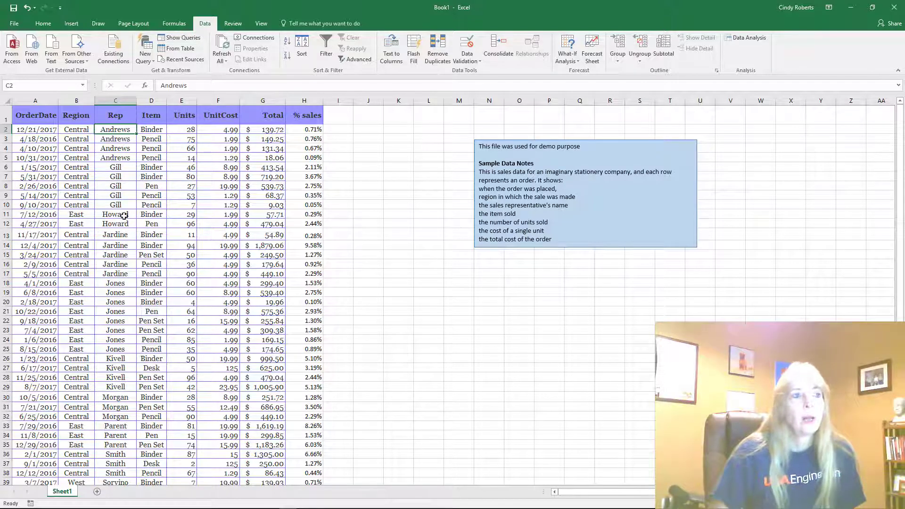
left_click(148, 169)
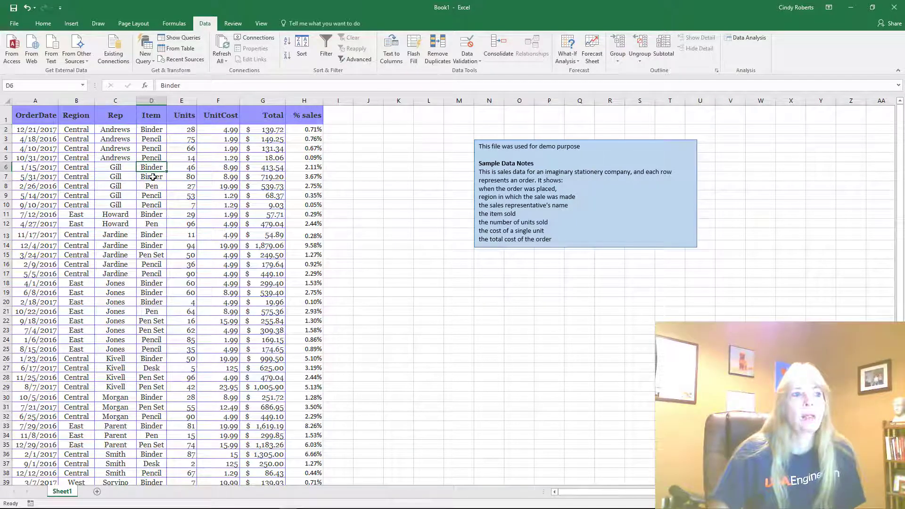